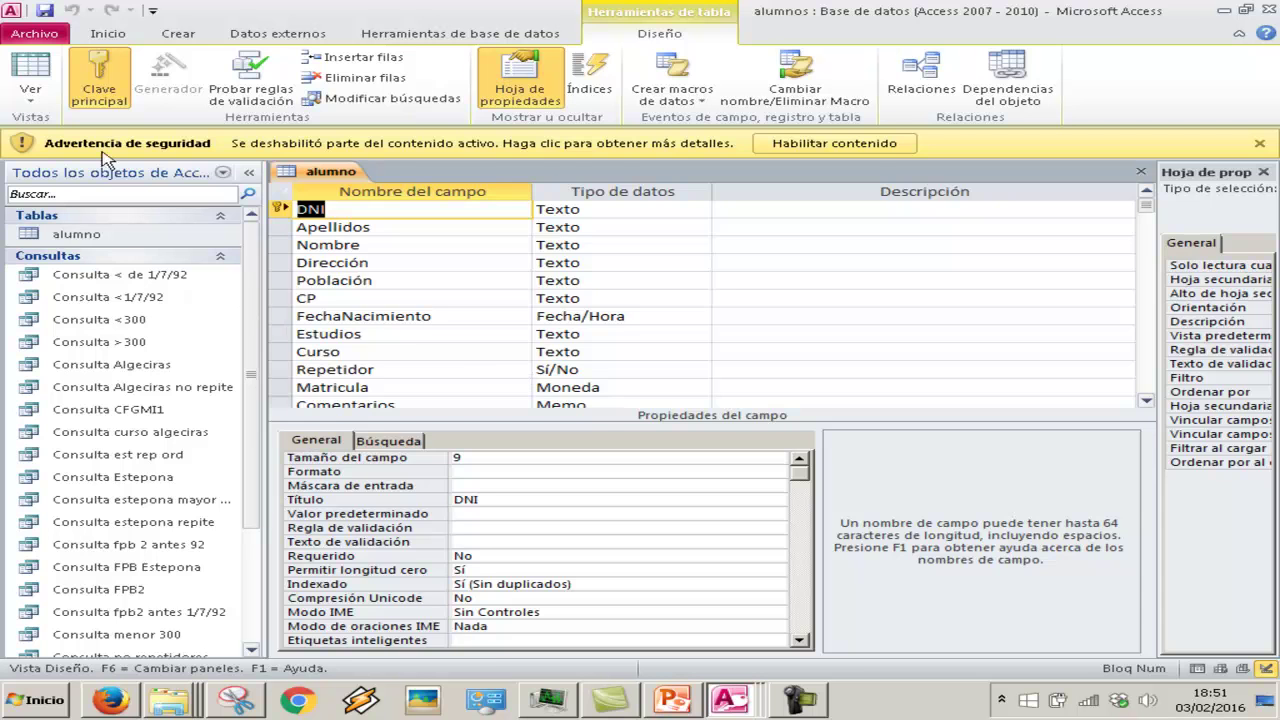
# Switch the alumno table to Datasheet view and go to the new-record row's DNI cell
pyautogui.click(30, 68)
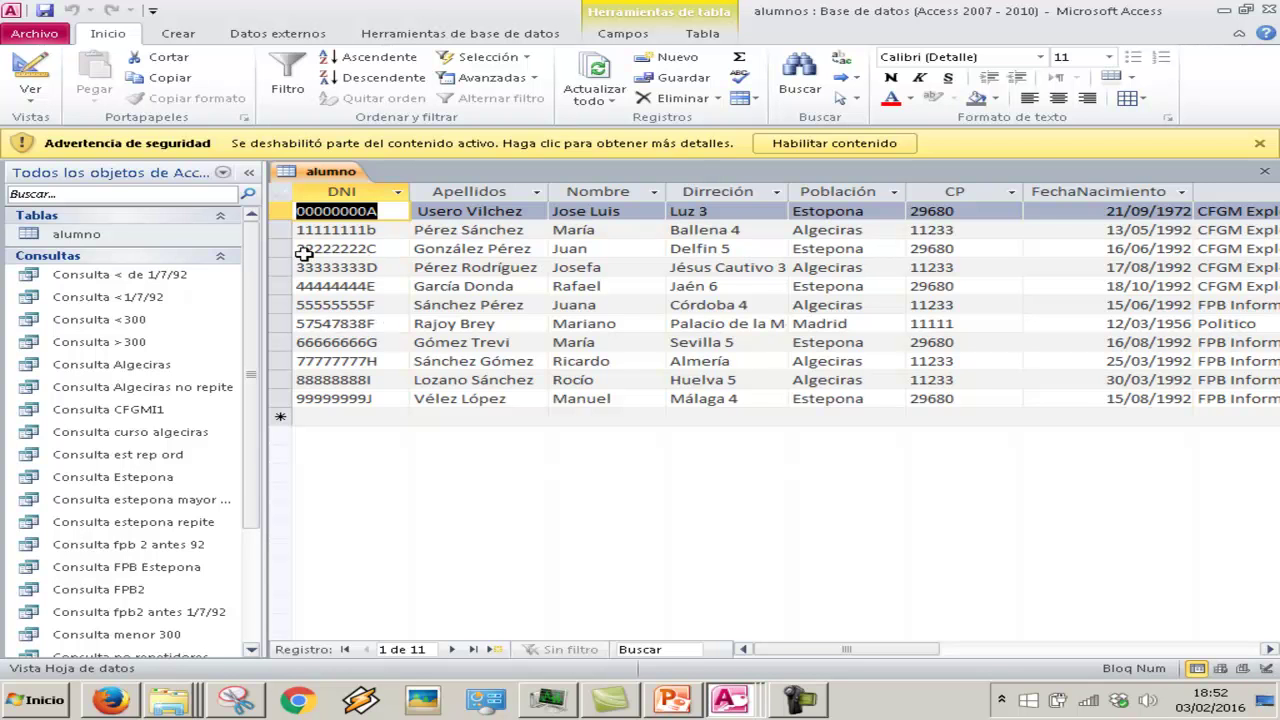
pyautogui.click(329, 418)
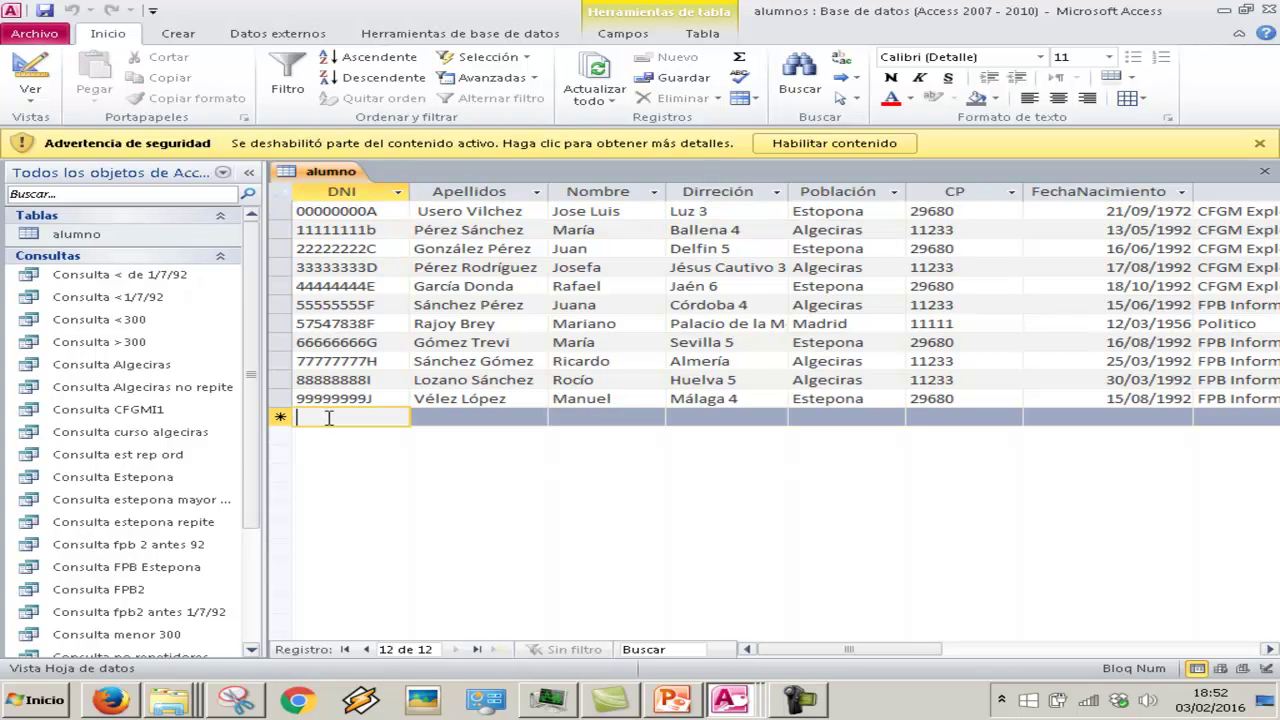
# Enter the new student's DNI, surnames, first name and street address
pyautogui.write('12121212')
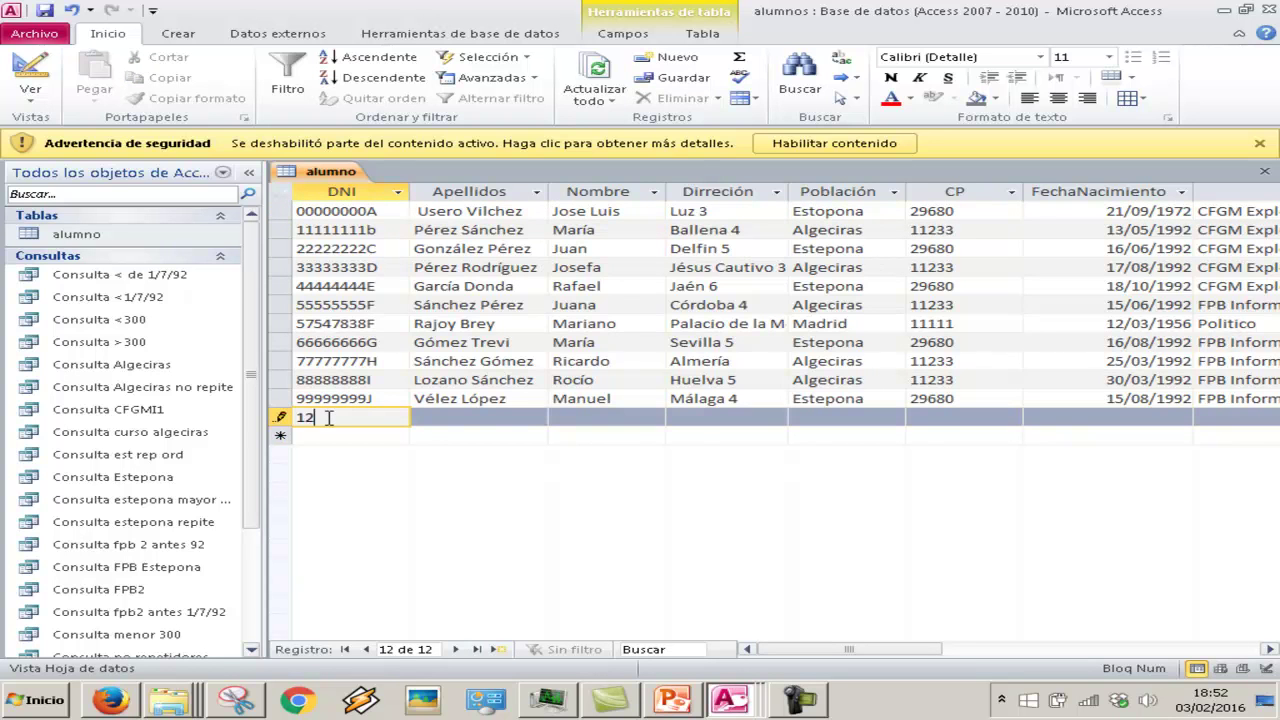
pyautogui.press('capslock')
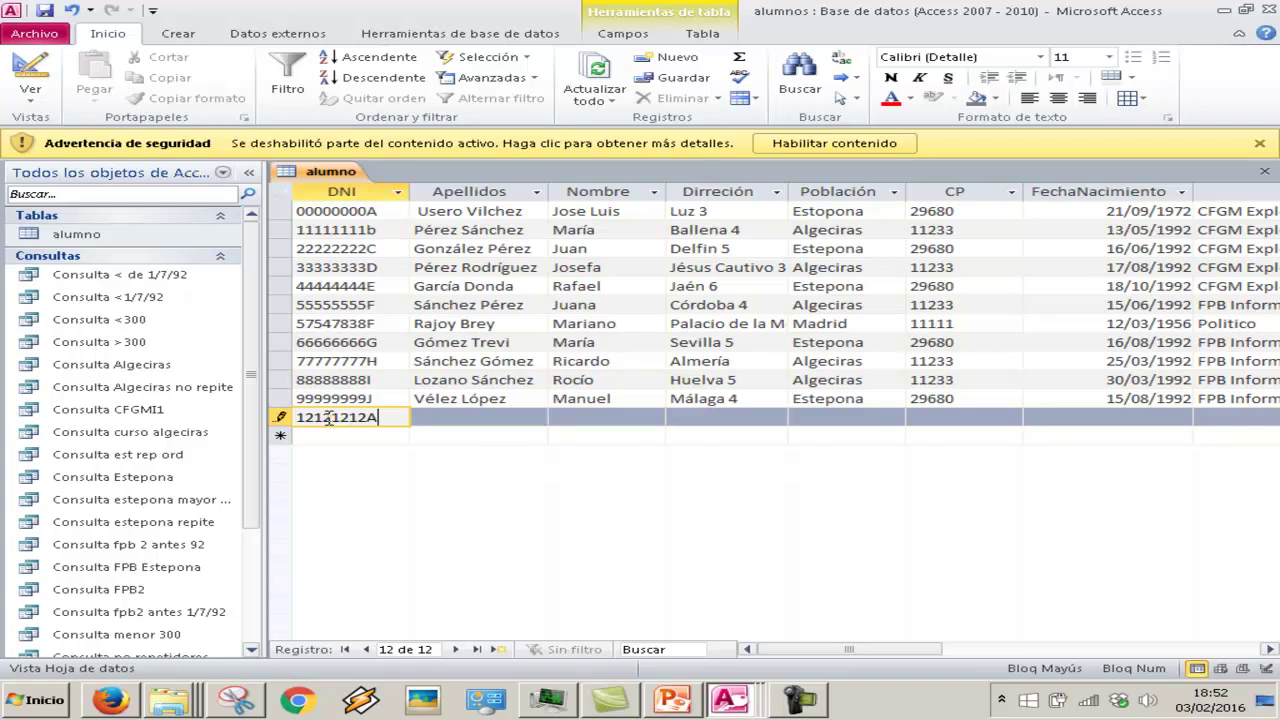
pyautogui.press('Tab')
pyautogui.press('capslock')
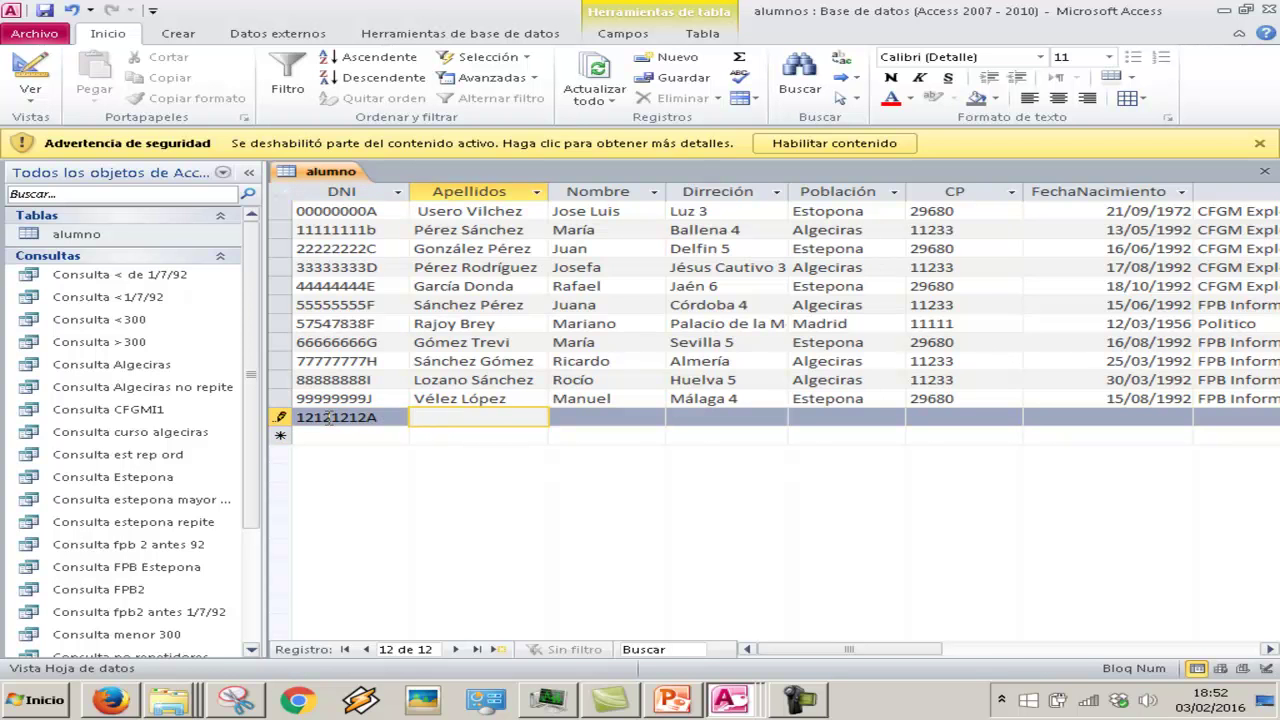
pyautogui.press('Tab')
pyautogui.press('Tab')
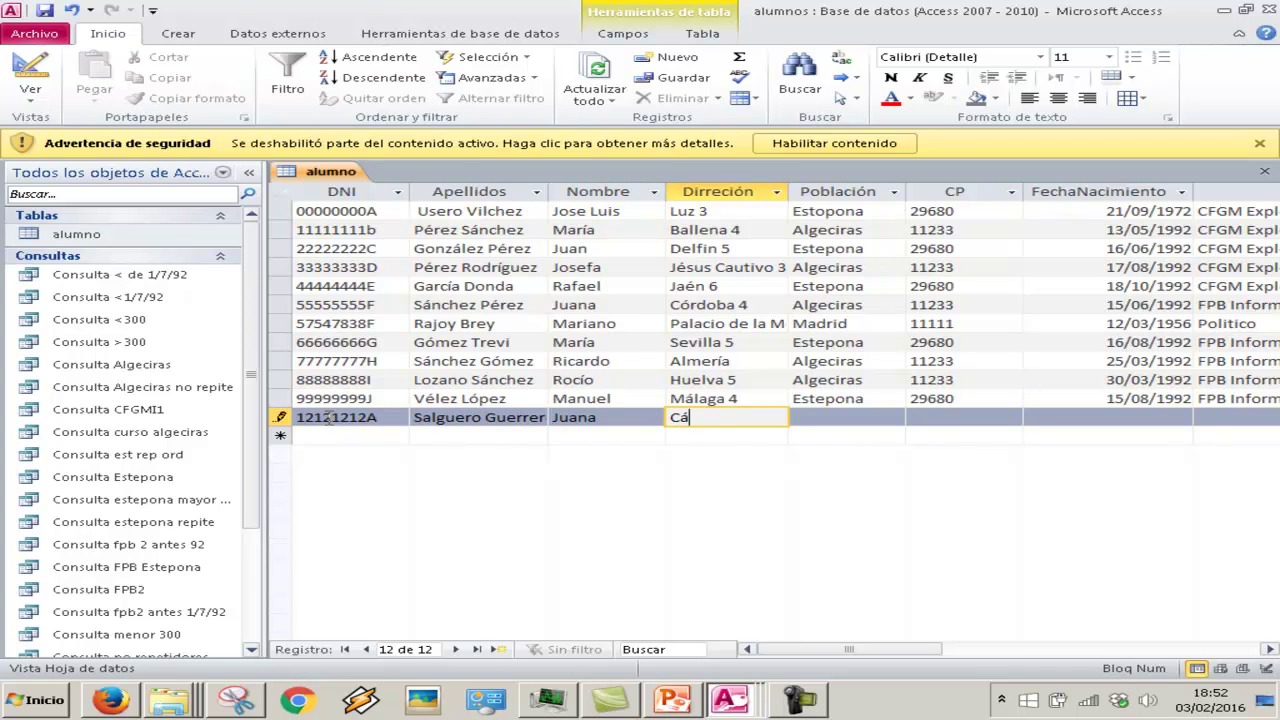
pyautogui.press('Tab')
pyautogui.write('Est')
pyautogui.press('BackSpace')
pyautogui.press('BackSpace')
pyautogui.press('BackSpace')
pyautogui.write('Aklge')
pyautogui.press('BackSpace')
pyautogui.press('BackSpace')
pyautogui.press('BackSpace')
pyautogui.write('lgeciras')
pyautogui.press('Tab')
pyautogui.write('11233')
pyautogui.press('Tab')
pyautogui.write('16/78')
pyautogui.press('BackSpace')
pyautogui.write('/1993')
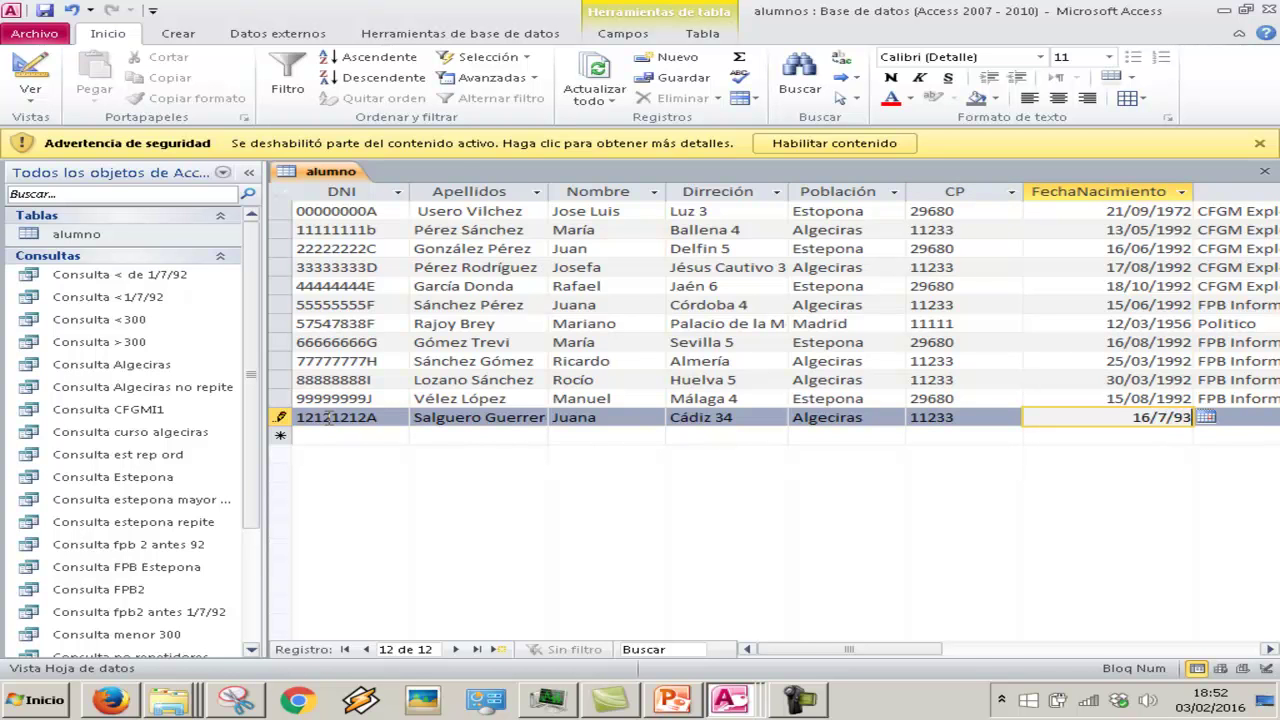
pyautogui.press('Tab')
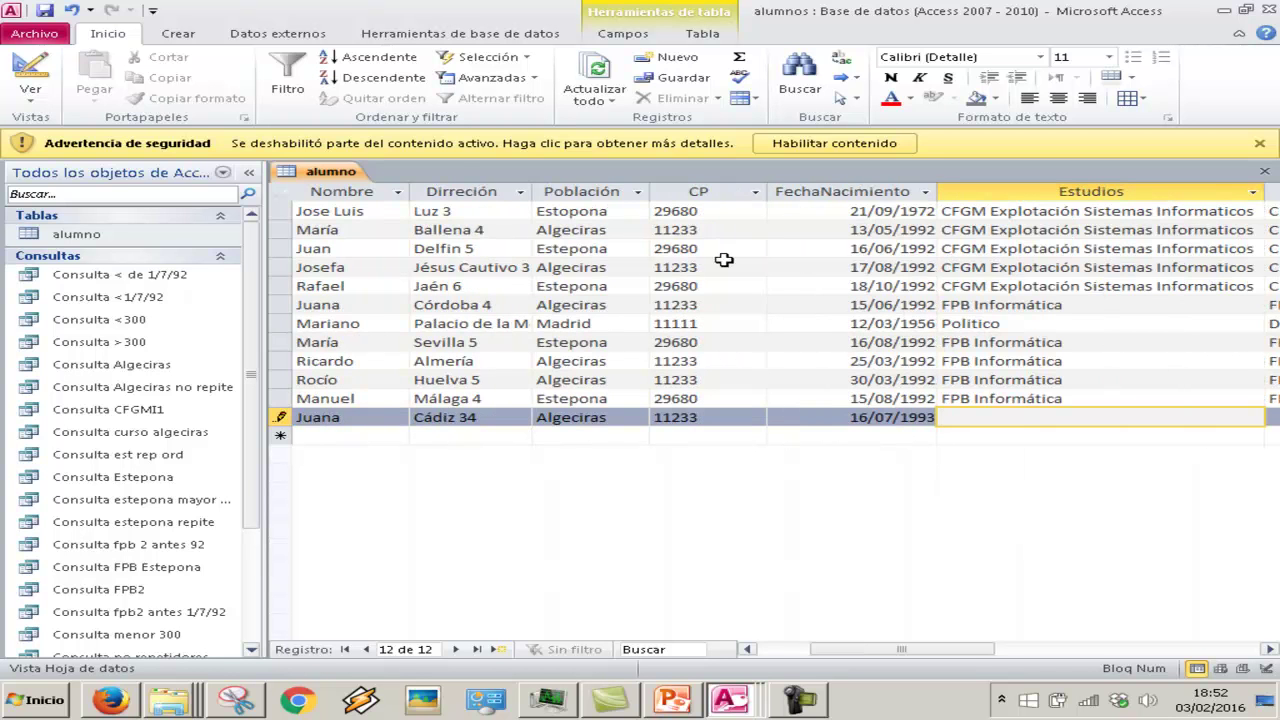
# Copy 'FPB Informática' over the Político entry and into the new student's Estudios cell
pyautogui.moveTo(1062, 305); pyautogui.dragTo(940, 305)
pyautogui.hotkey('ctrl', 'c')
pyautogui.moveTo(1052, 323); pyautogui.dragTo(940, 323)
pyautogui.hotkey('ctrl', 'v')
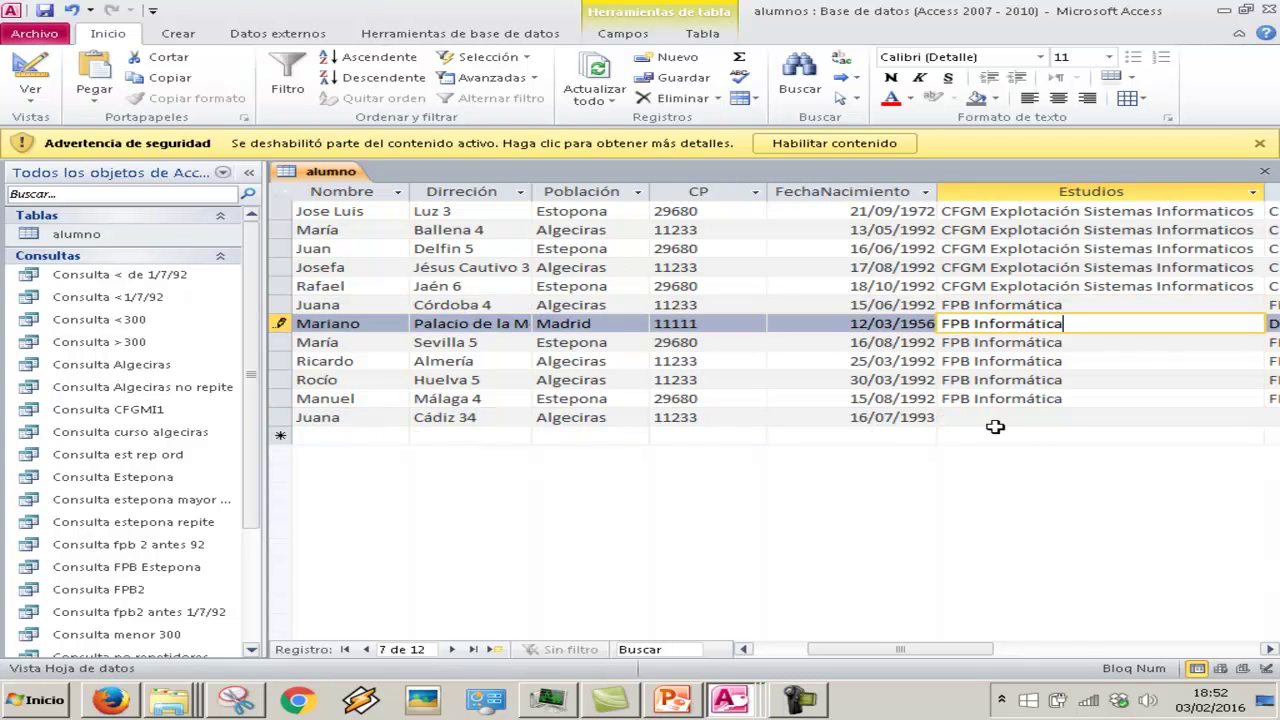
pyautogui.click(1012, 417)
pyautogui.hotkey('ctrl', 'v')
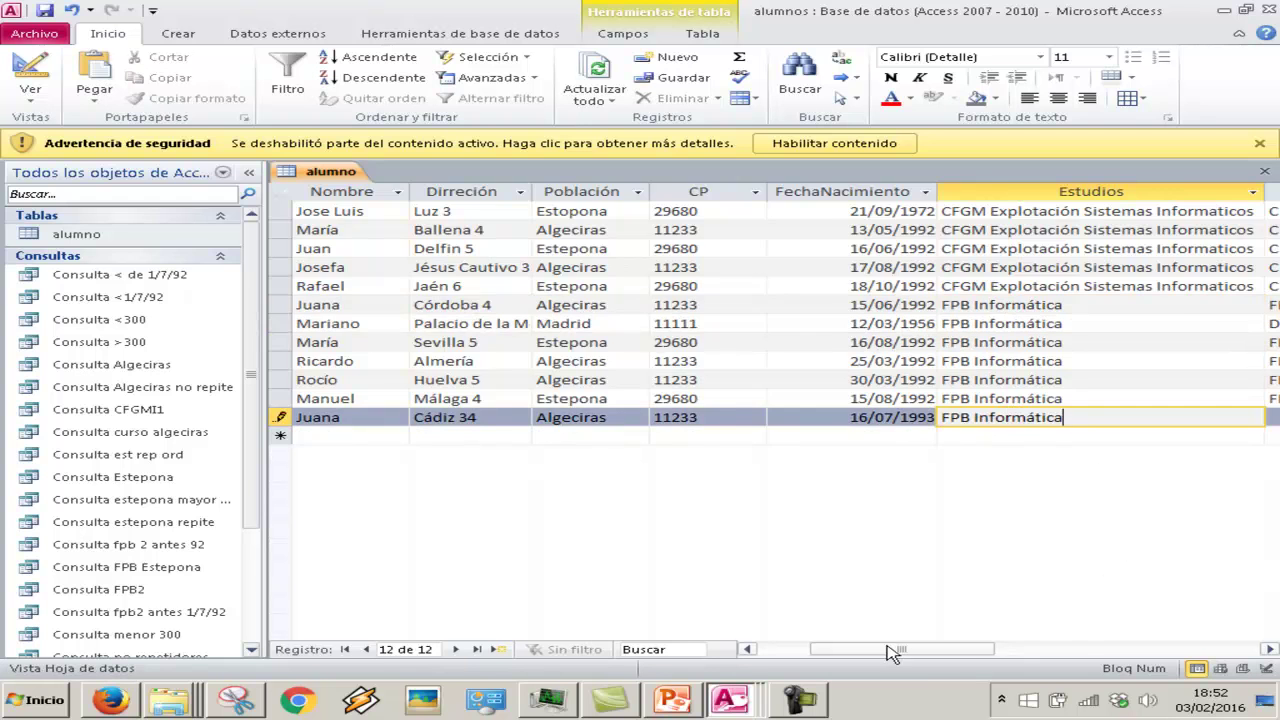
pyautogui.moveTo(889, 650); pyautogui.dragTo(988, 652)
# Set course FPB2, mark the student as Repetidor, enter fee 250 and save the record
pyautogui.click(851, 418)
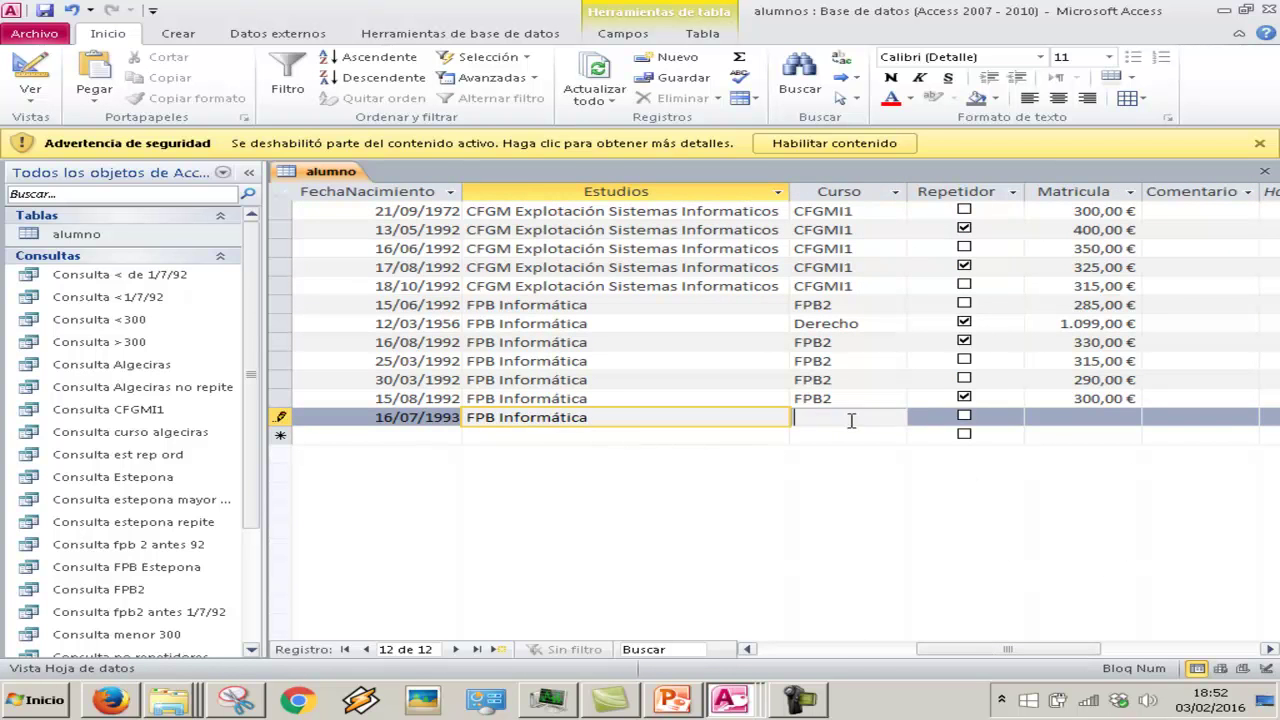
pyautogui.click(840, 398)
pyautogui.click(851, 419)
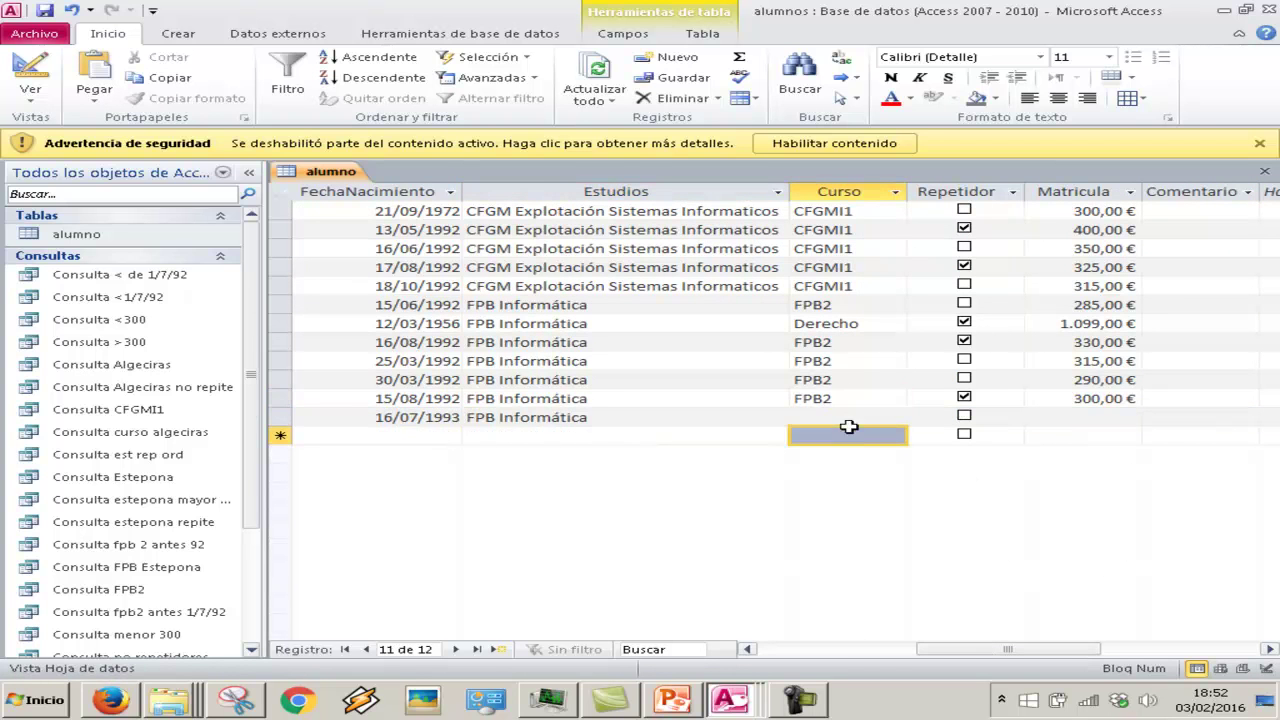
pyautogui.click(964, 416)
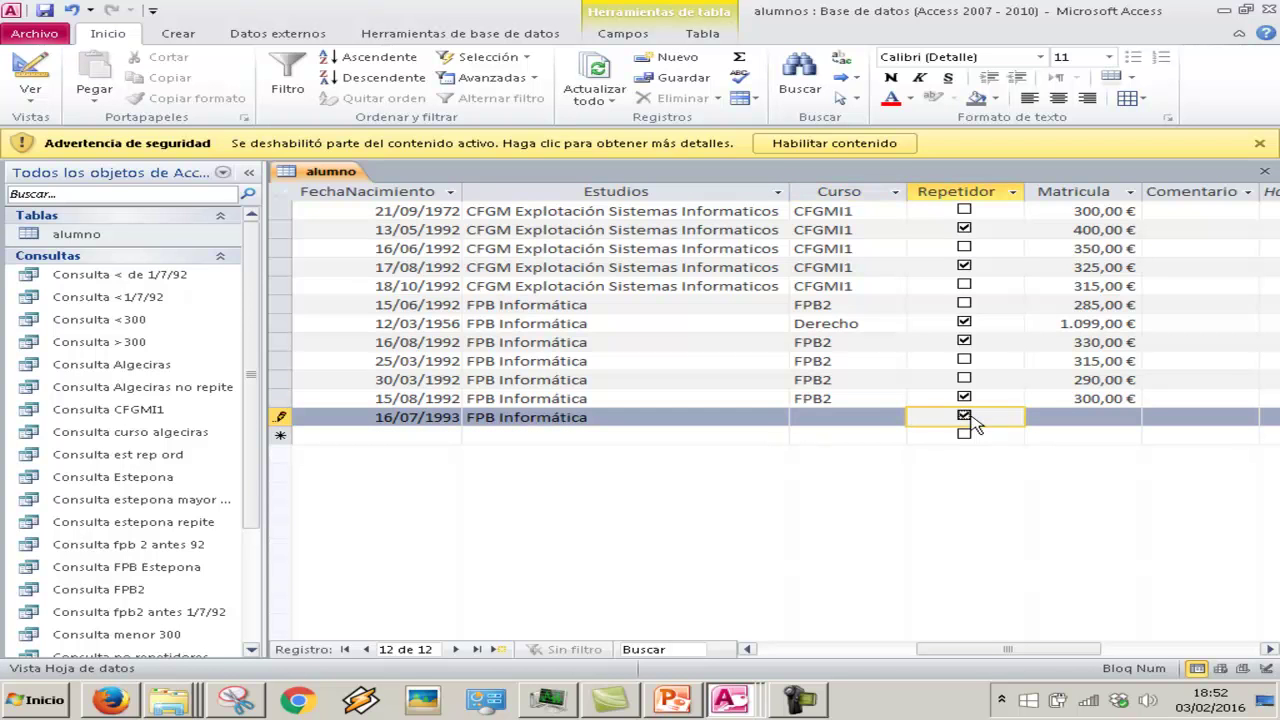
pyautogui.click(875, 415)
pyautogui.press('capslock')
pyautogui.write('FPB')
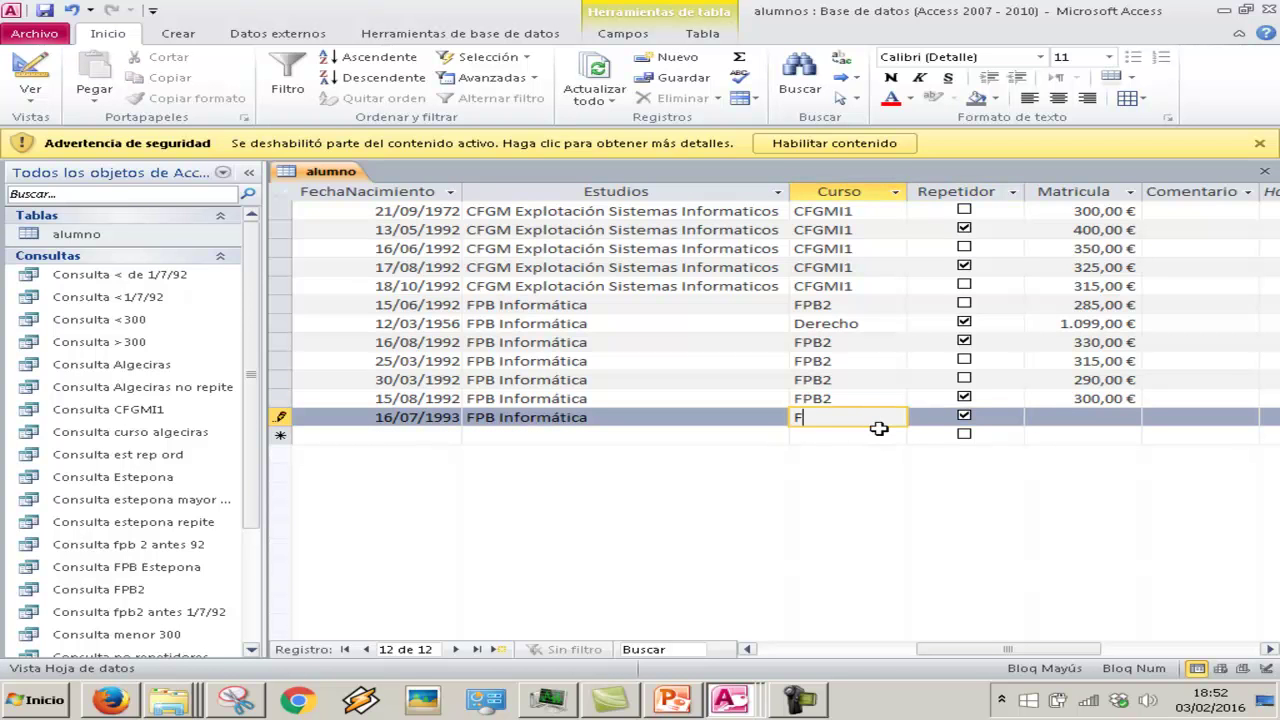
pyautogui.press('Tab')
pyautogui.press('Tab')
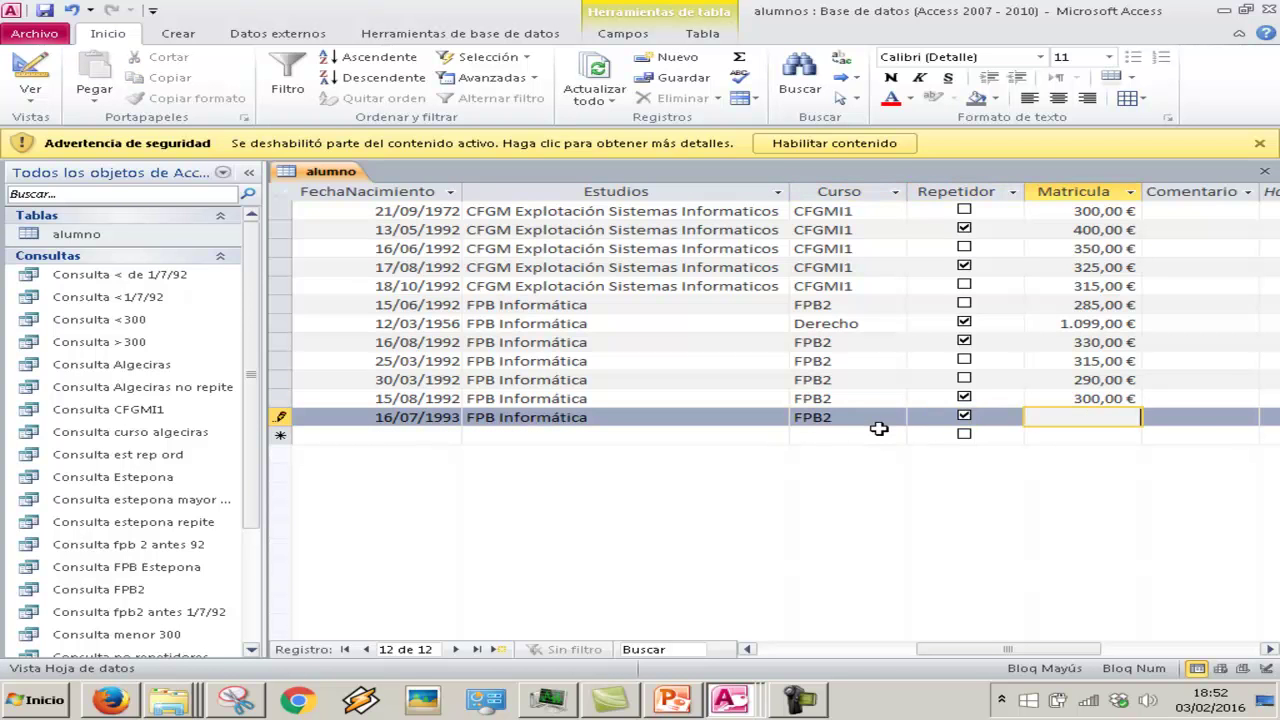
pyautogui.write('250')
pyautogui.press('Tab')
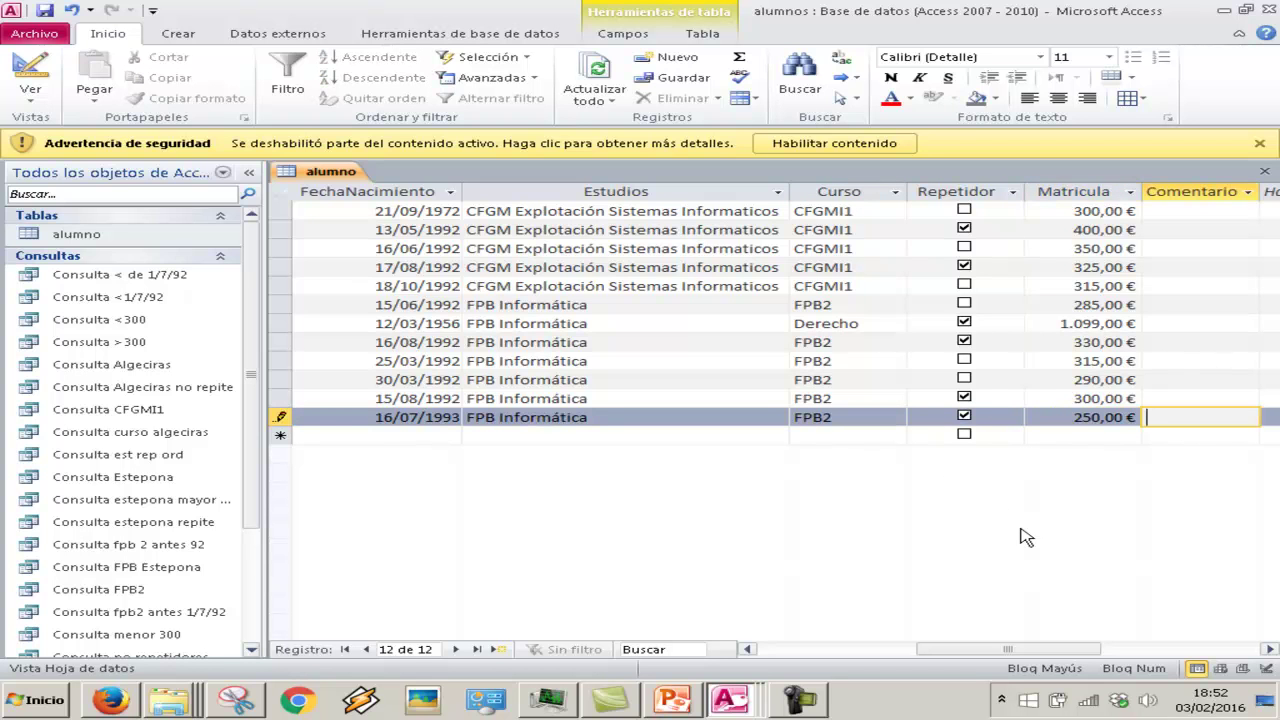
pyautogui.press('Tab')
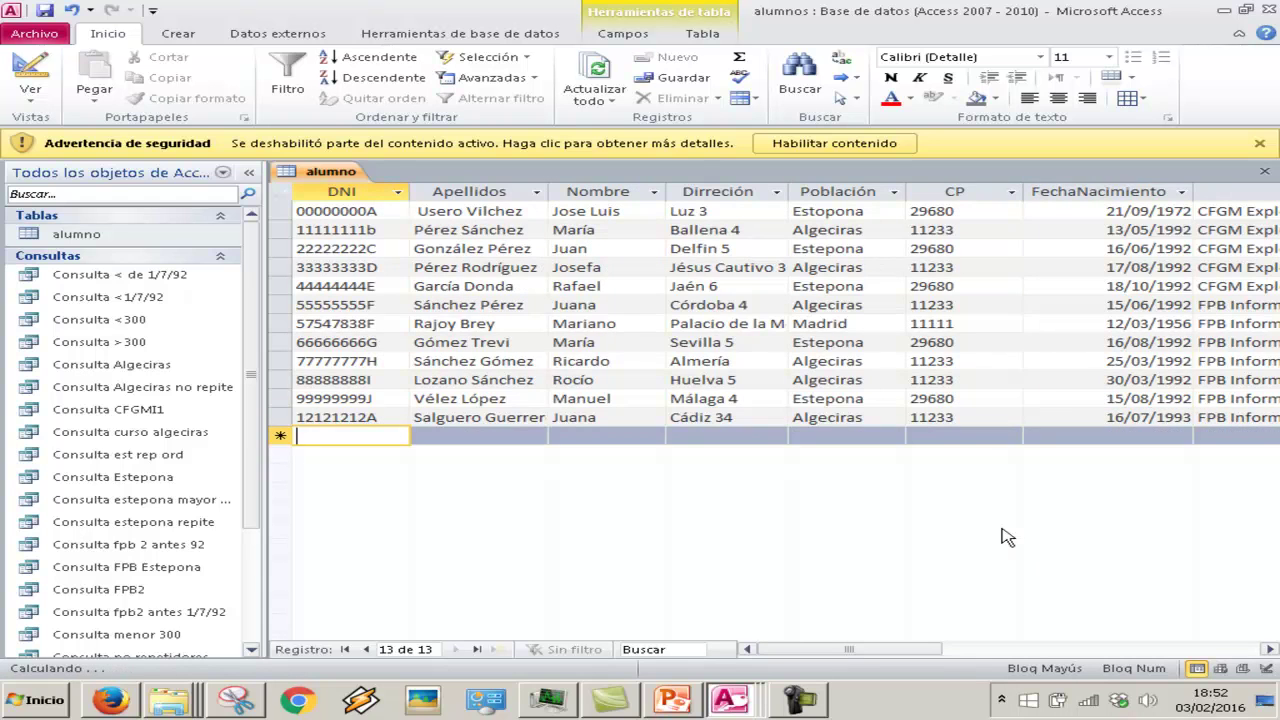
# Select an existing student record for deletion, then cancel to keep it
pyautogui.click(352, 361)
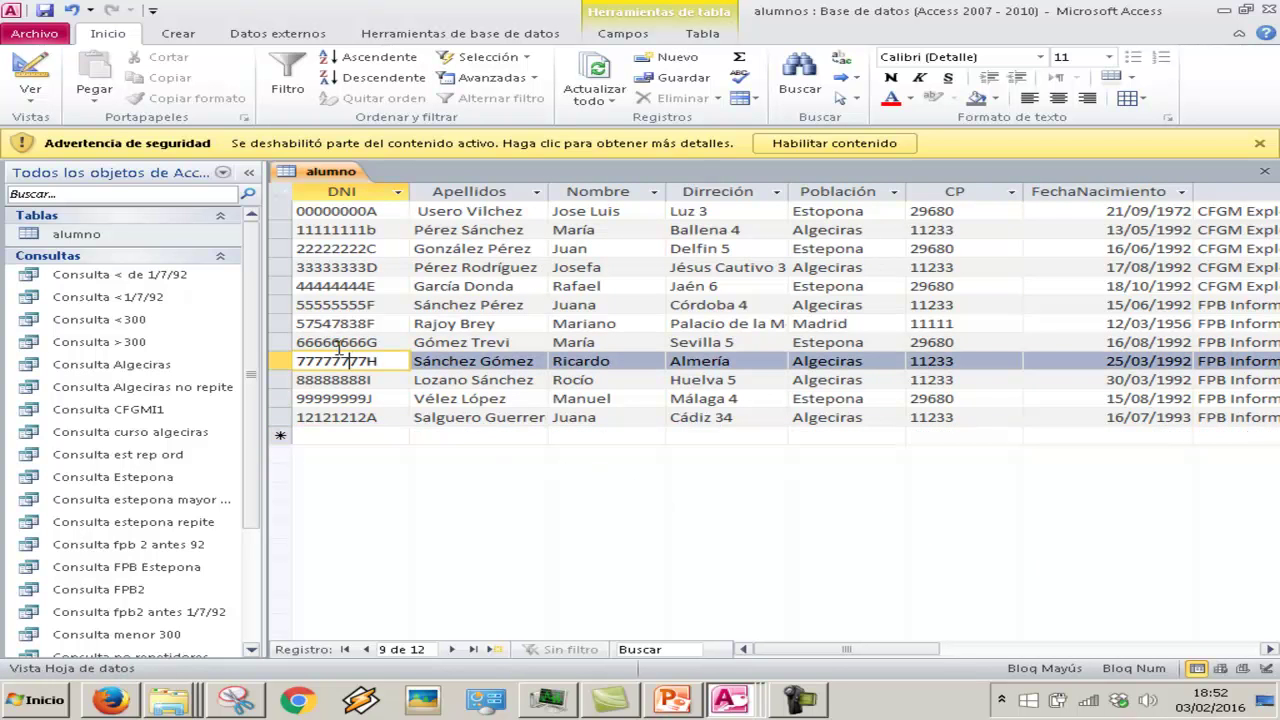
pyautogui.click(281, 361)
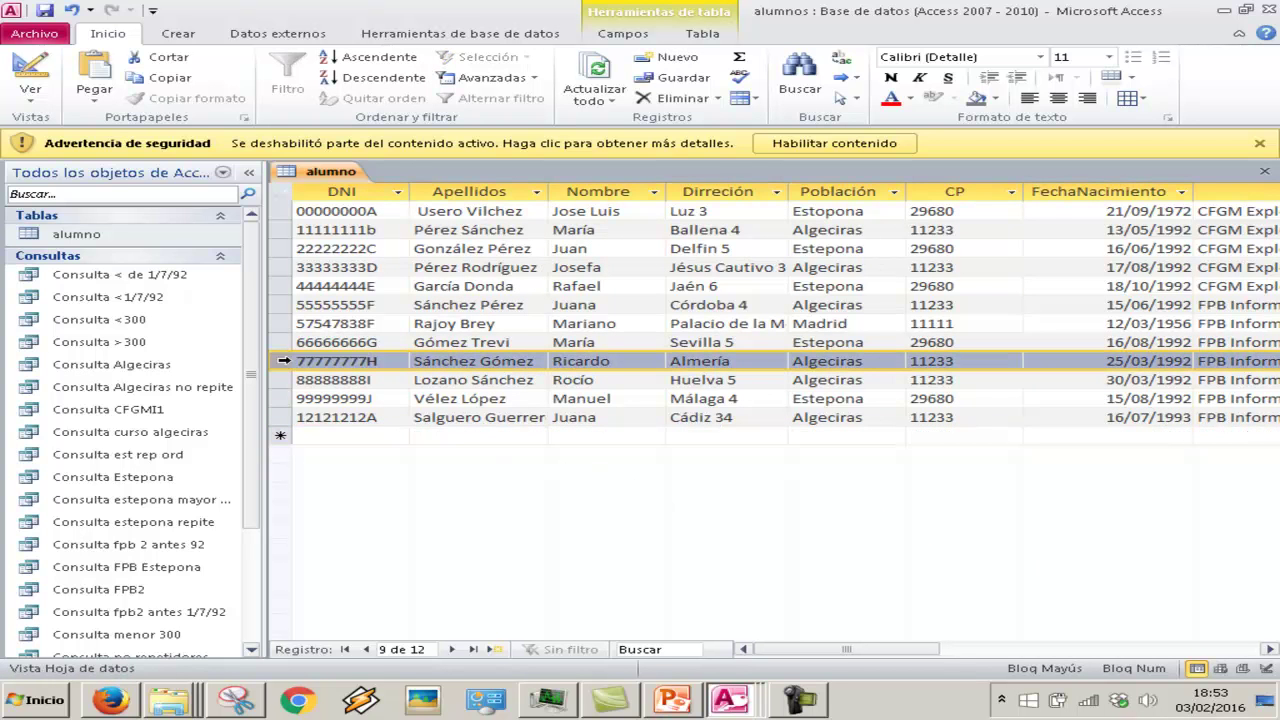
pyautogui.click(677, 98)
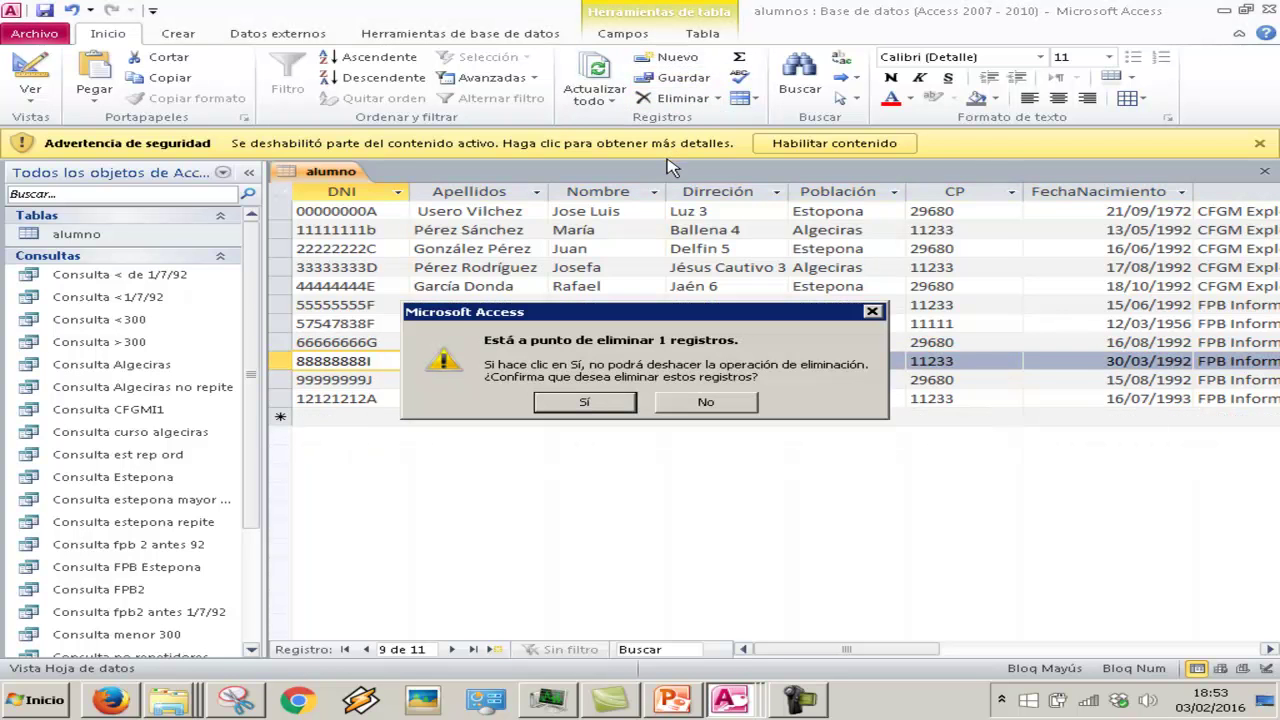
pyautogui.click(717, 411)
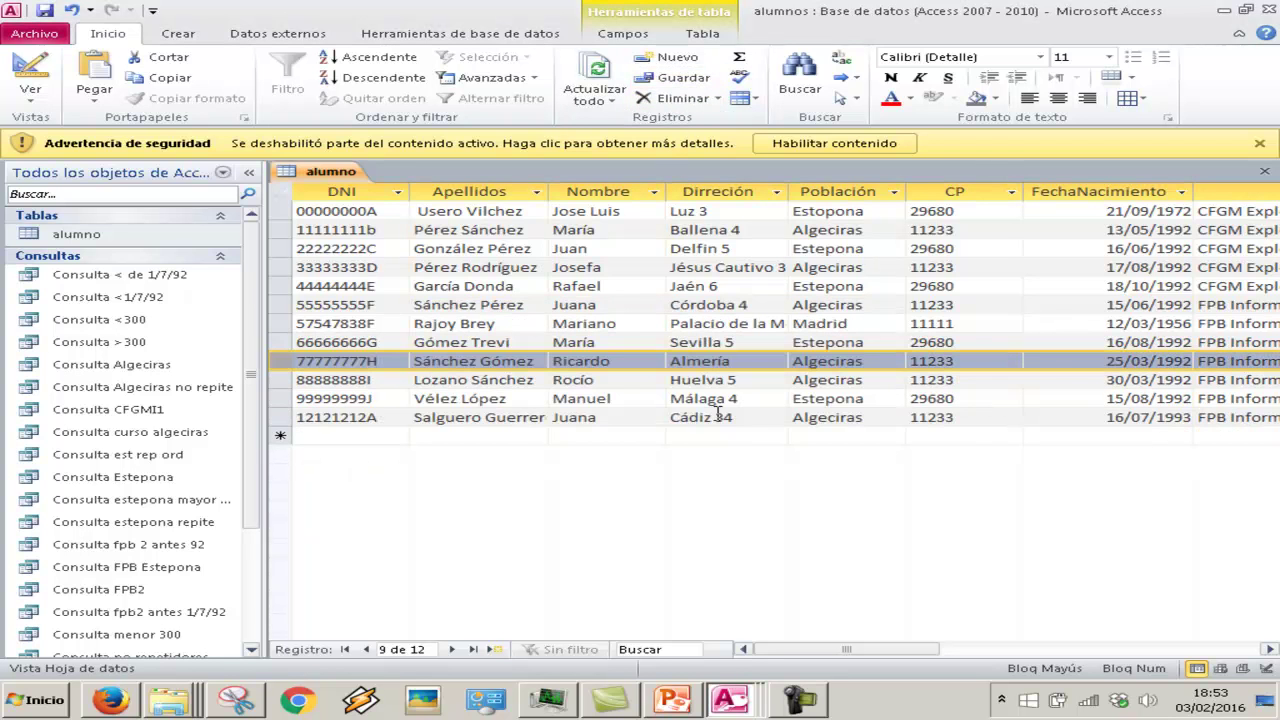
# Remove the last letter of the new student's first name
pyautogui.click(384, 439)
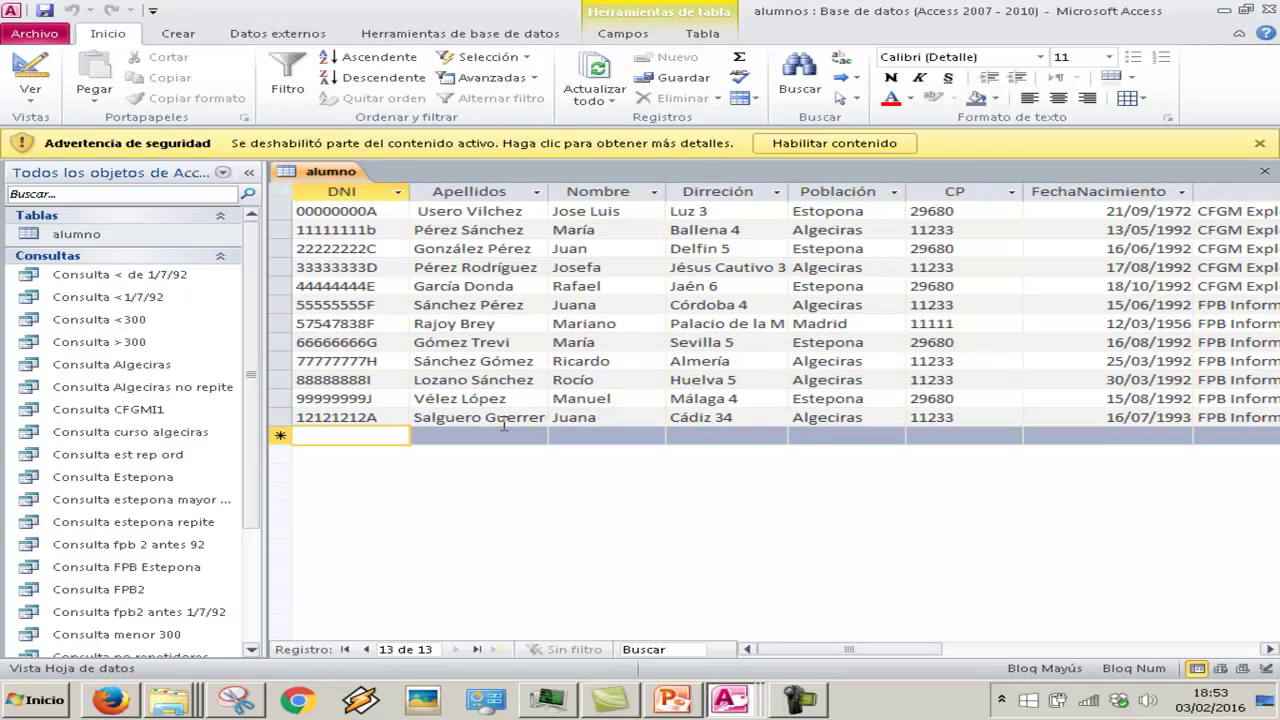
pyautogui.click(614, 418)
pyautogui.press('BackSpace')
pyautogui.press('Tab')
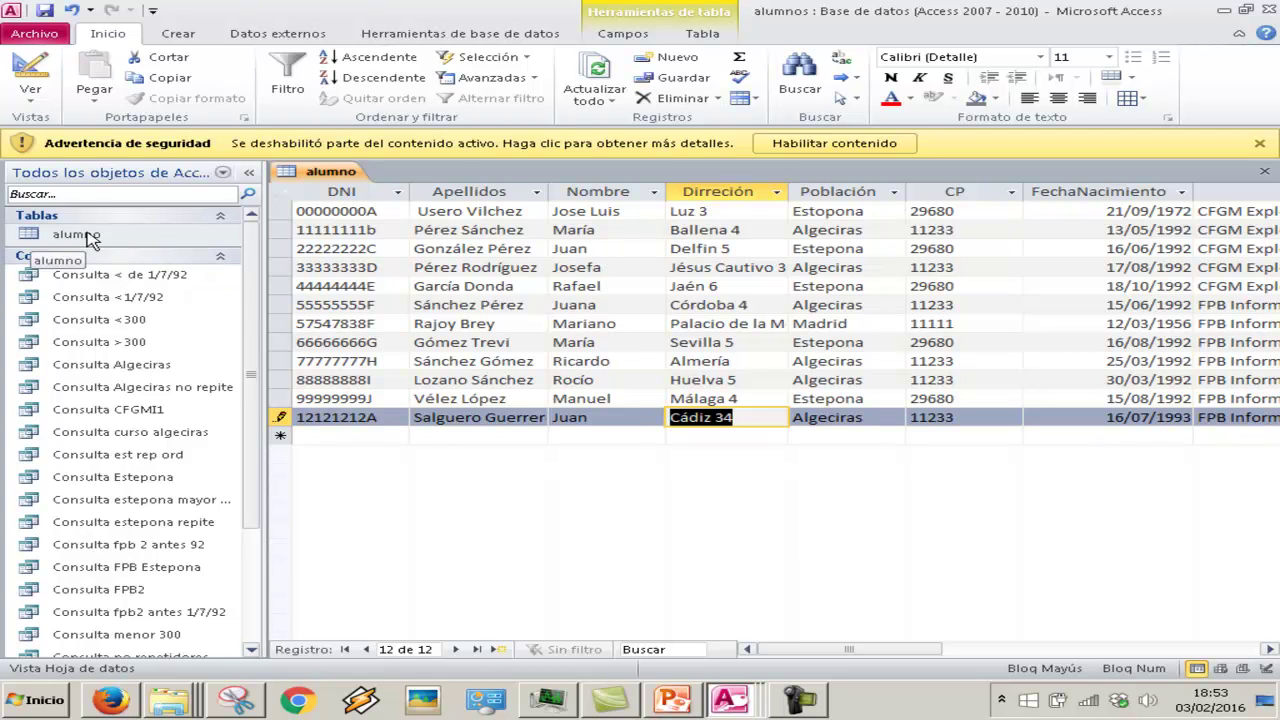
# Close the alumno datasheet and reopen the table in Design view
pyautogui.rightClick(328, 176)
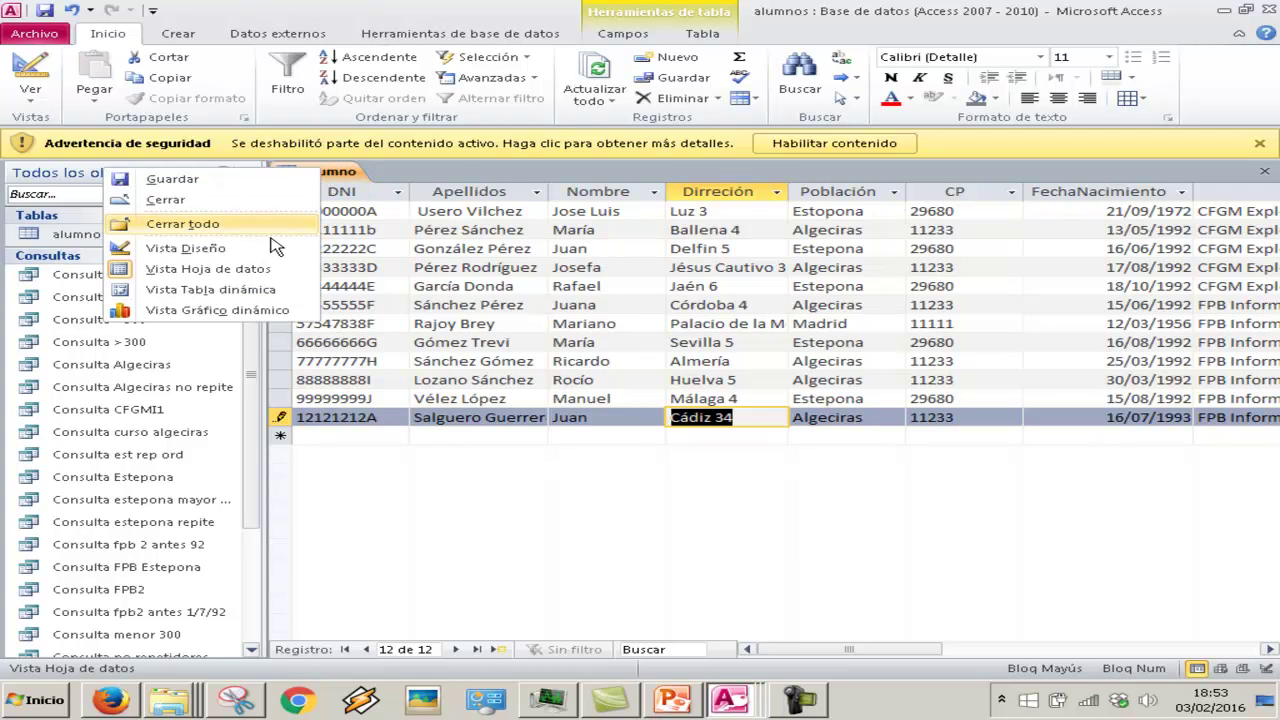
pyautogui.click(245, 200)
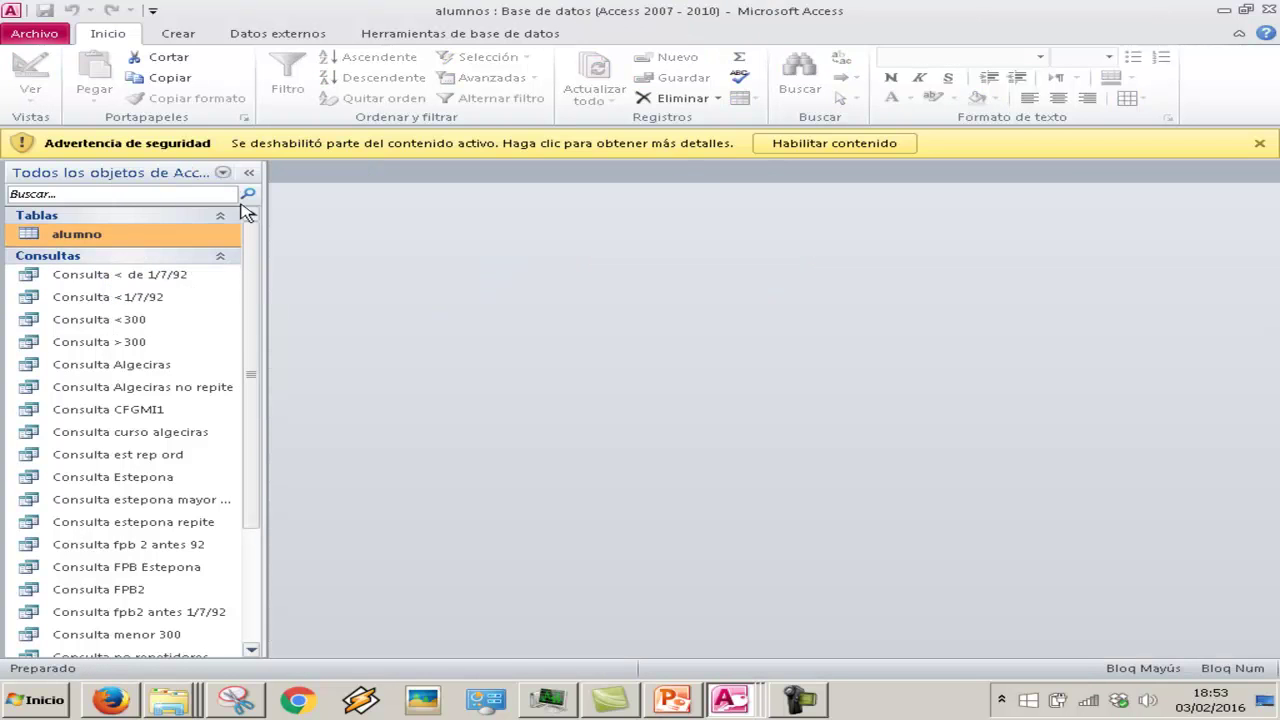
pyautogui.rightClick(76, 234)
pyautogui.click(124, 269)
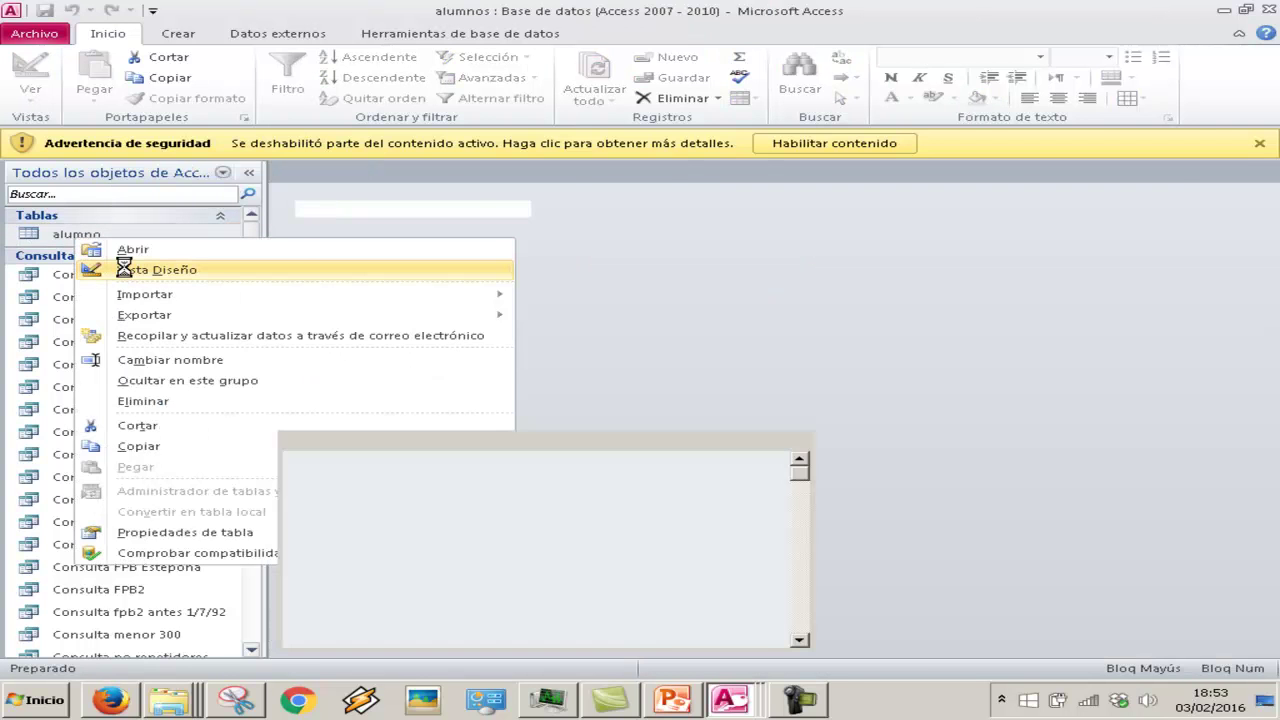
# Review the fields and DNI properties, then select the empty row below Comentarios
pyautogui.click(313, 263)
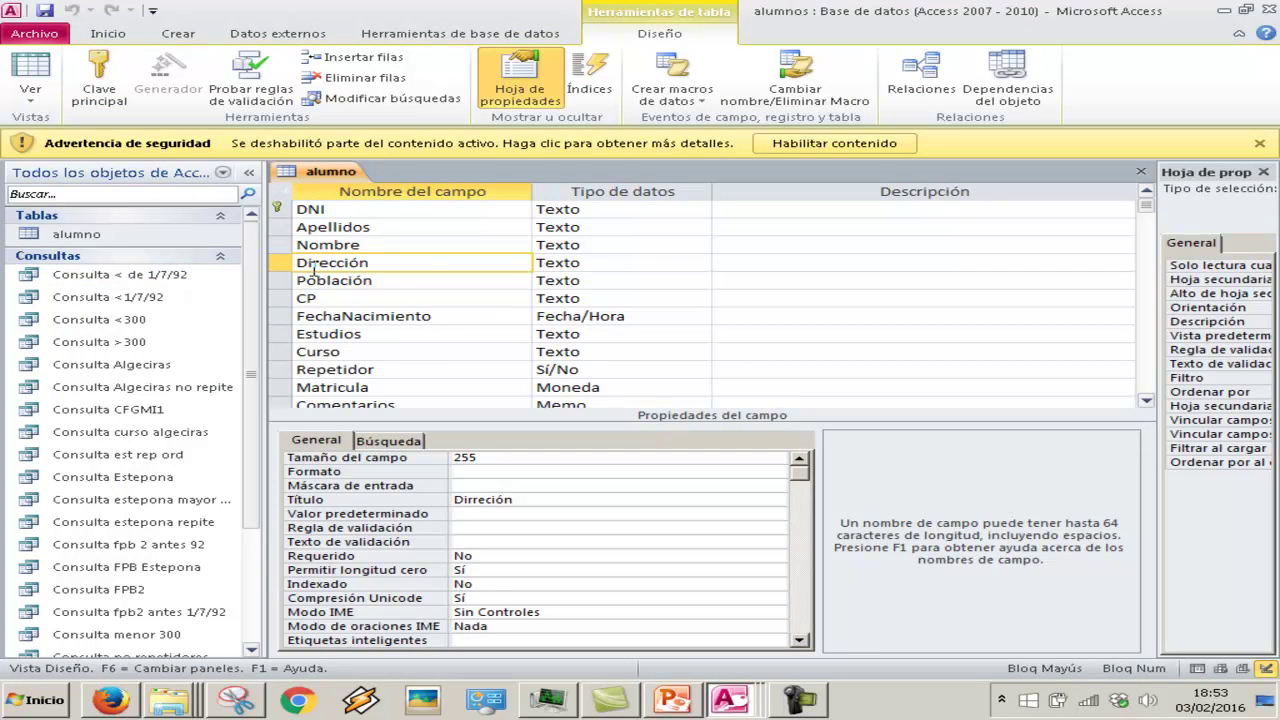
pyautogui.scroll(-2, 313, 263)
pyautogui.scroll(2, 313, 265)
pyautogui.scroll(-1, 313, 268)
pyautogui.scroll(1, 313, 269)
pyautogui.click(334, 209)
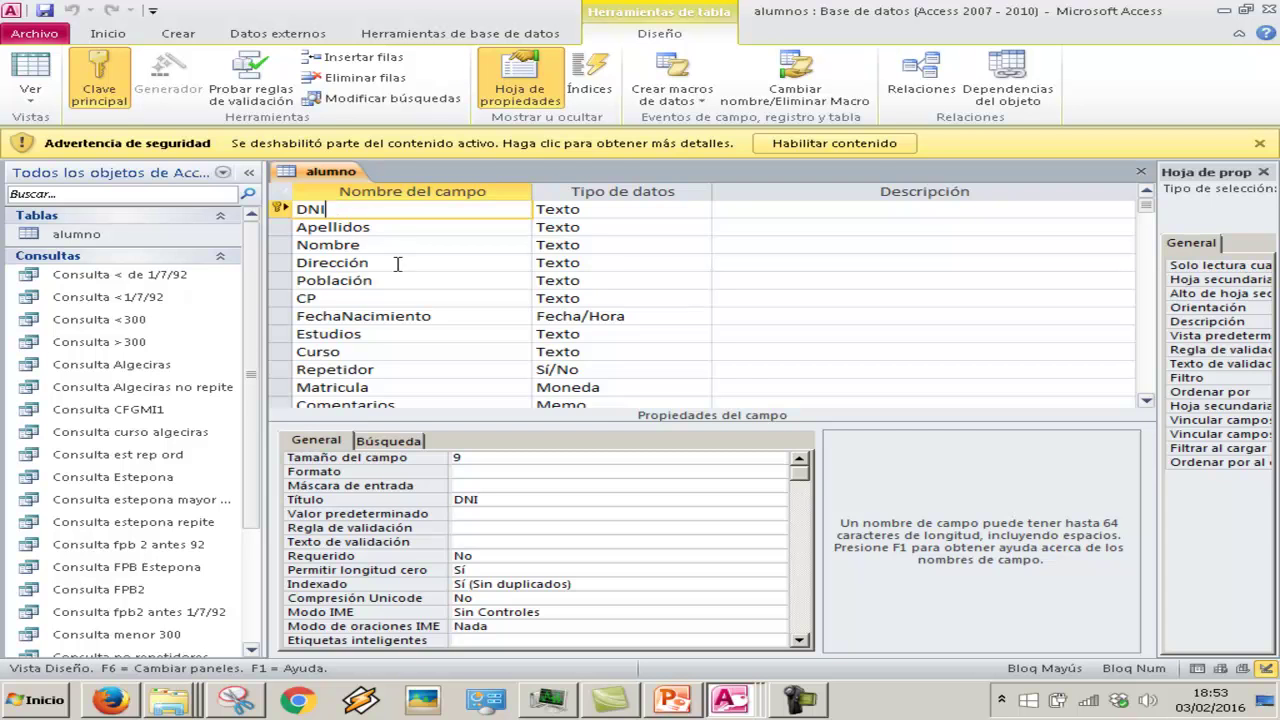
pyautogui.scroll(-1, 397, 263)
pyautogui.click(384, 370)
pyautogui.scroll(1, 384, 370)
pyautogui.scroll(-1, 384, 370)
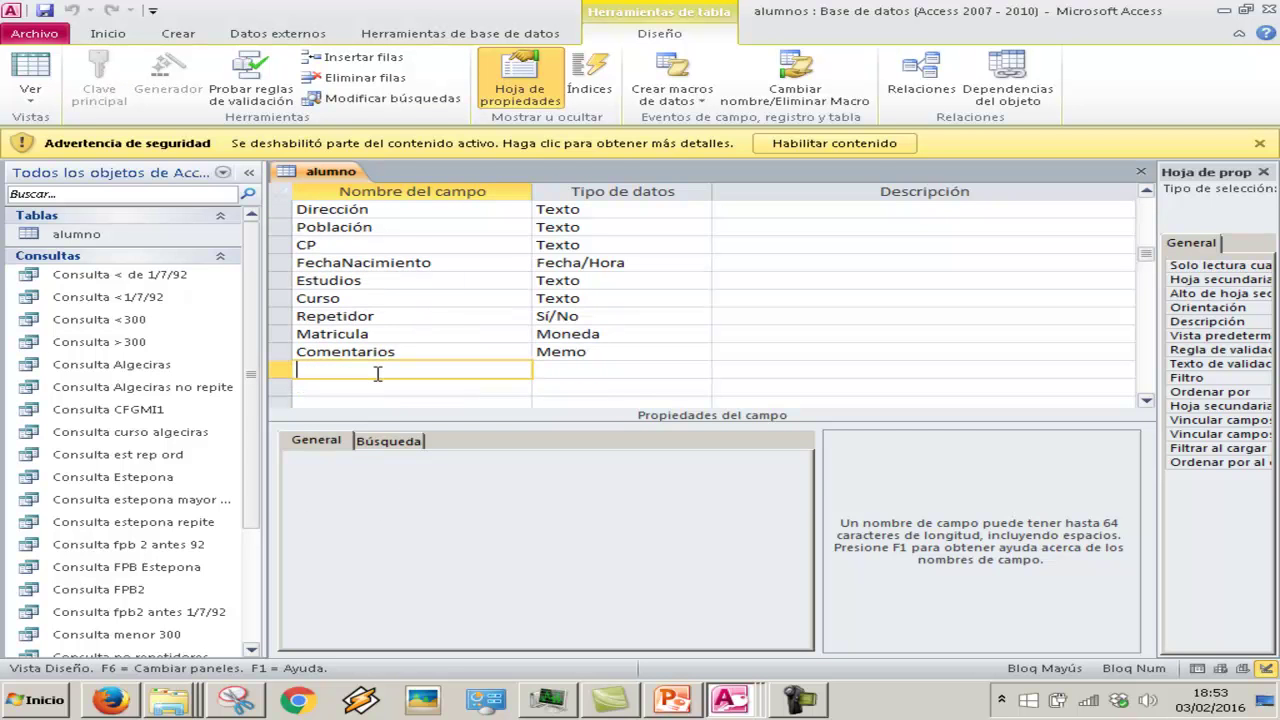
# Add a Texto field named TelefonoAlumno with the caption Teléfono
pyautogui.write('tELE')
pyautogui.press('BackSpace')
pyautogui.press('BackSpace')
pyautogui.press('BackSpace')
pyautogui.press('BackSpace')
pyautogui.press('capslock')
pyautogui.write('Telé')
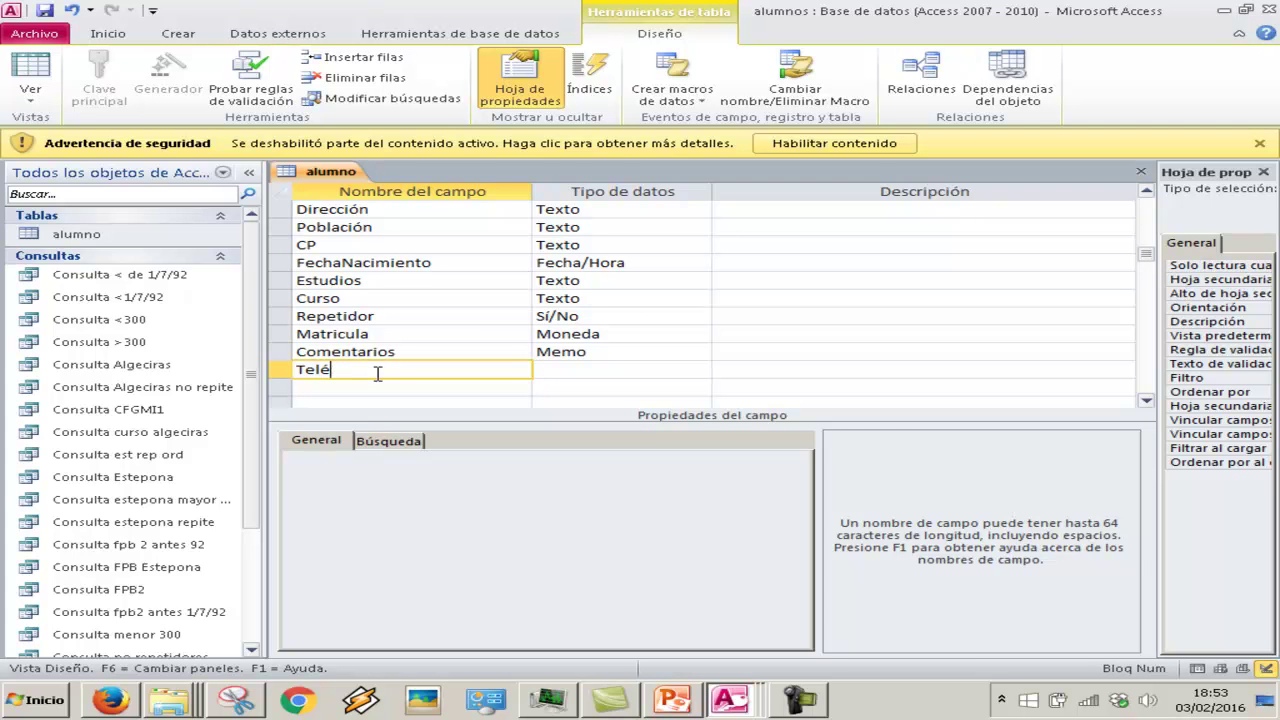
pyautogui.write('efonoAlumno')
pyautogui.press('Tab')
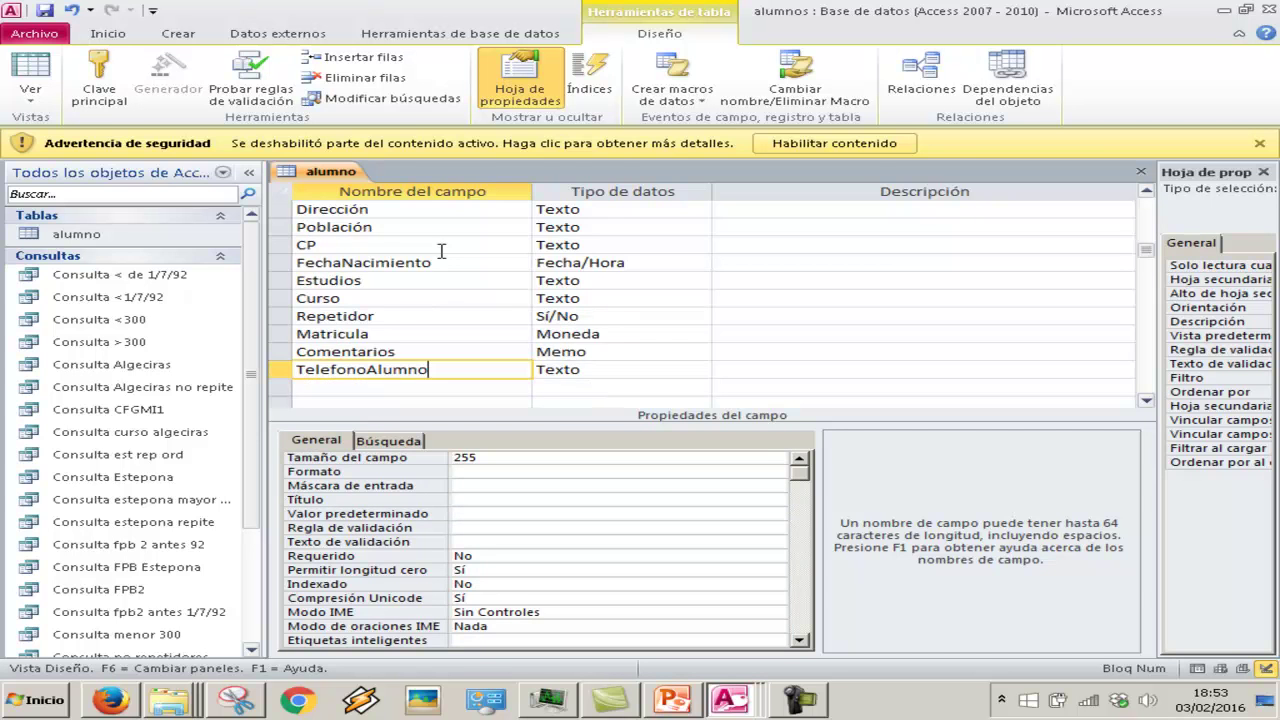
pyautogui.scroll(-1, 441, 251)
pyautogui.click(589, 316)
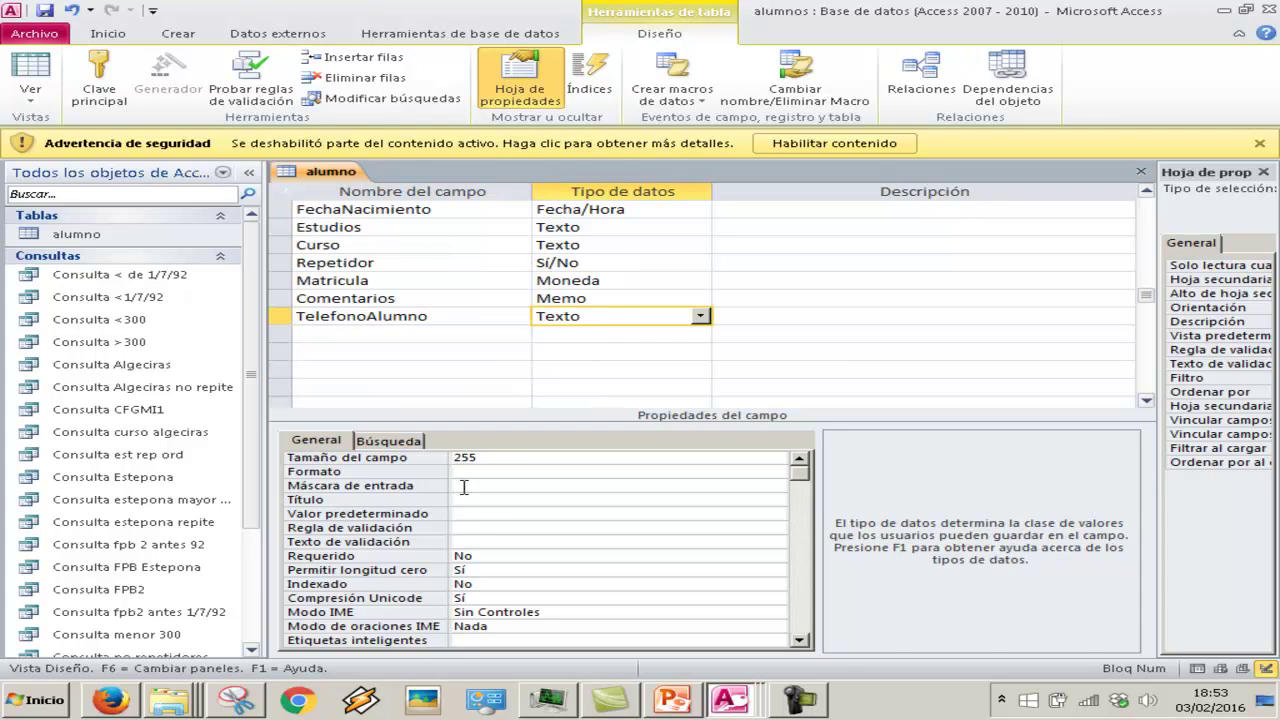
pyautogui.click(491, 503)
pyautogui.write('Teléfono')
pyautogui.press('Return')
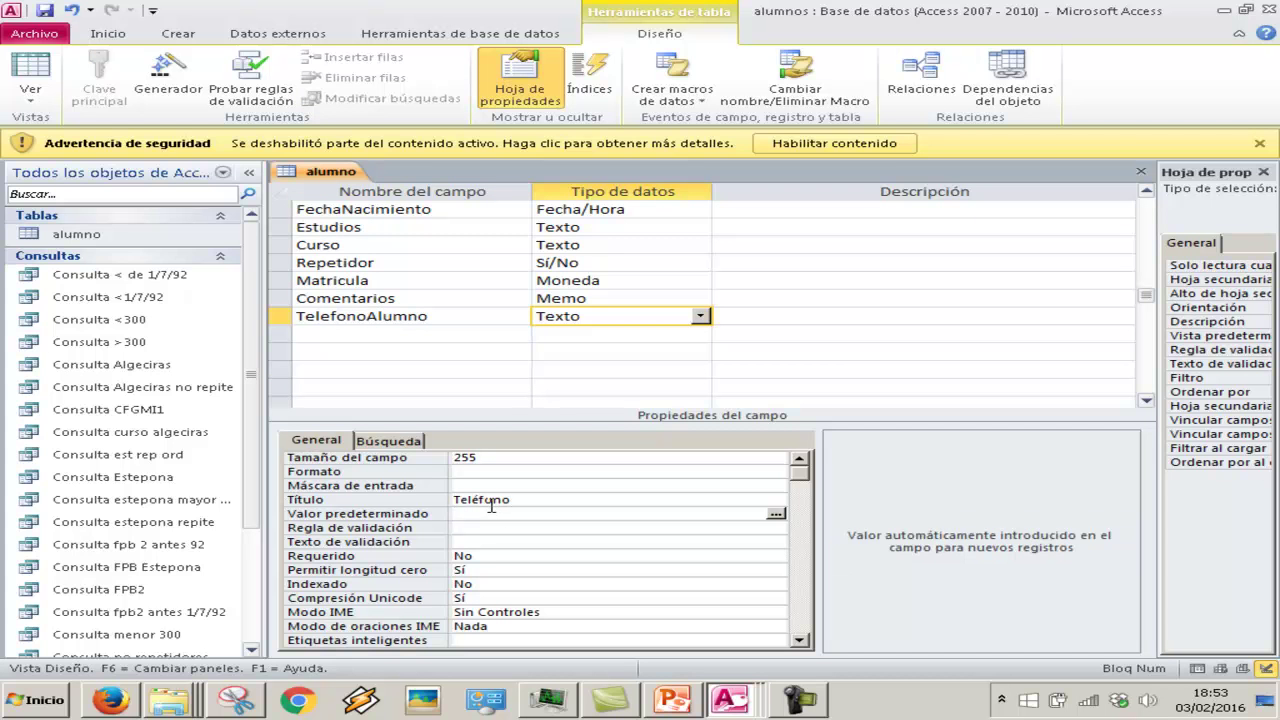
pyautogui.click(673, 700)
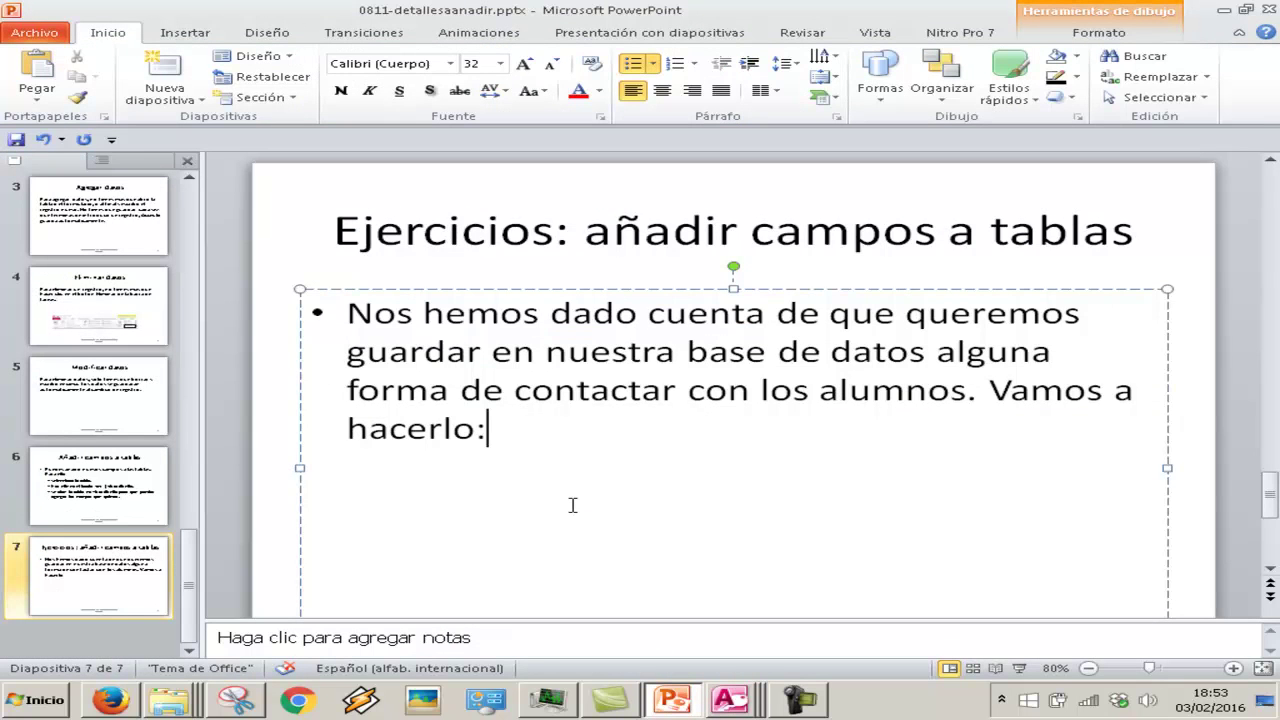
# Add the sub-bullet 'Añadir el campo teléfono a la tabla de alumnos con máscara de entrada y formato.'
pyautogui.scroll(-1, 573, 505)
pyautogui.press('Return')
pyautogui.press('Tab')
pyautogui.write('Añadir el')
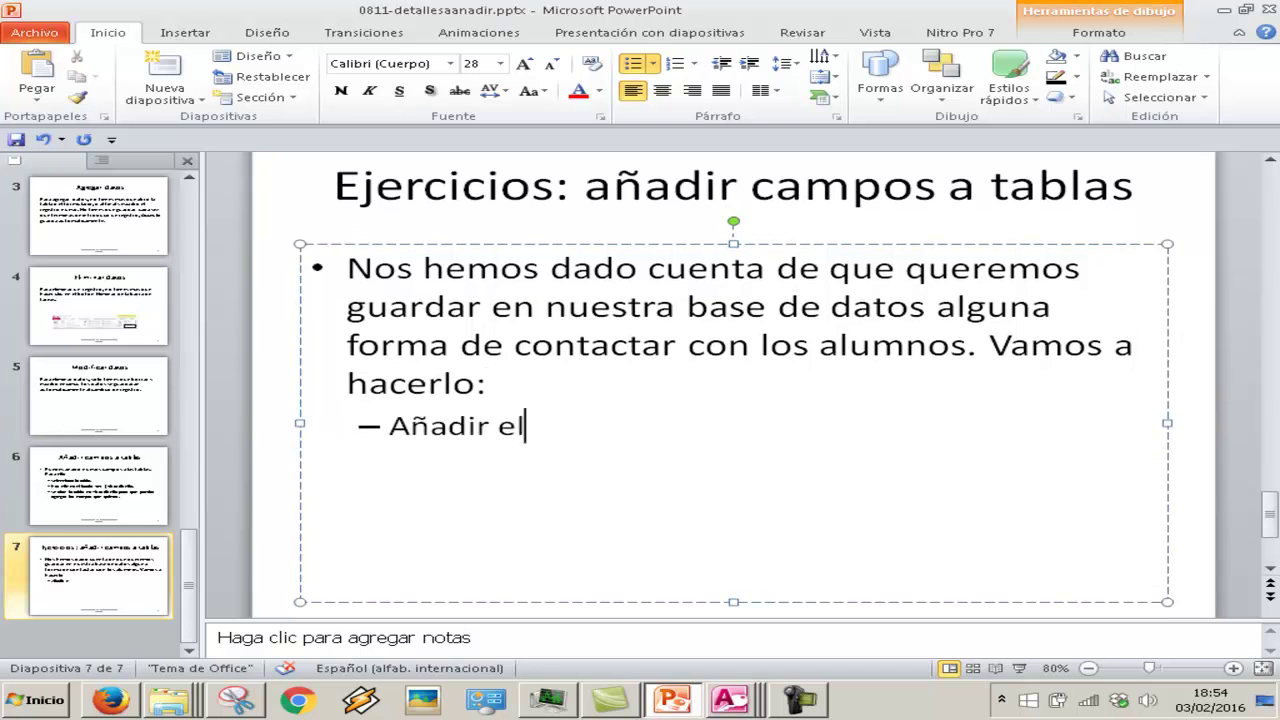
pyautogui.write(' campo teléfono a la base de datos')
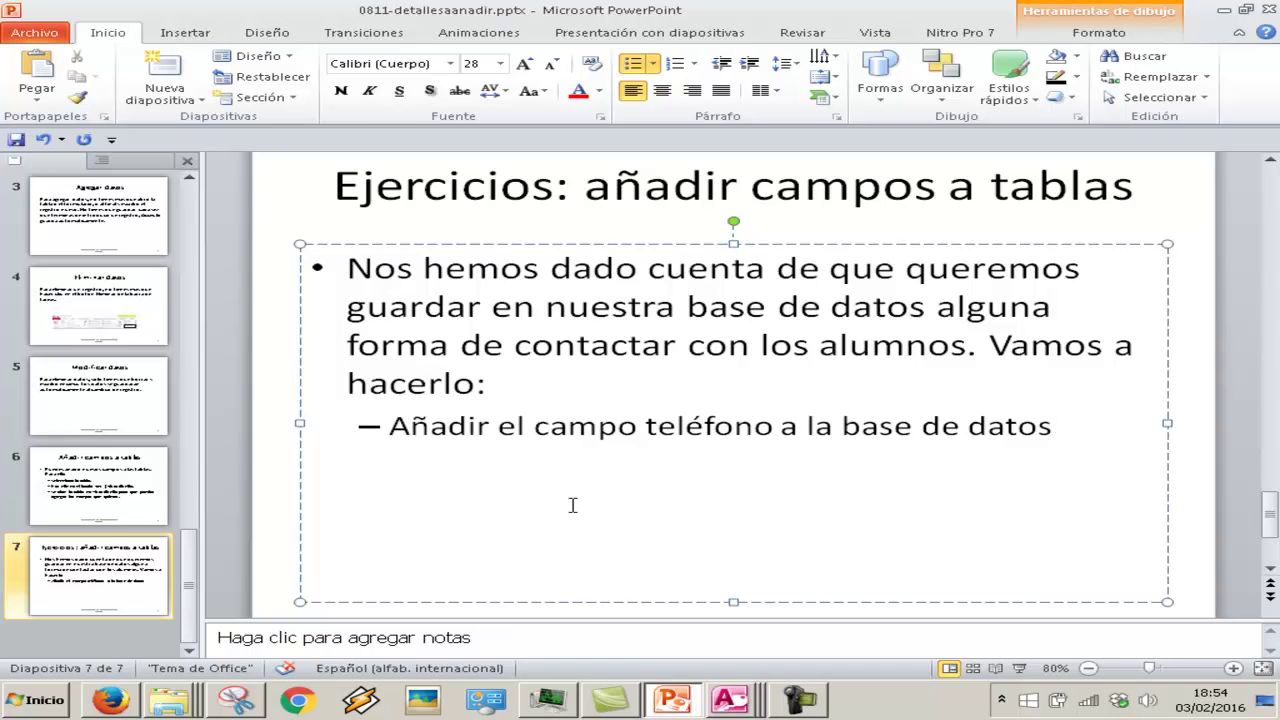
pyautogui.press('BackSpace')
pyautogui.press('BackSpace')
pyautogui.press('BackSpace')
pyautogui.press('BackSpace')
pyautogui.press('BackSpace')
pyautogui.press('BackSpace')
pyautogui.press('BackSpace')
pyautogui.press('BackSpace')
pyautogui.press('BackSpace')
pyautogui.press('BackSpace')
pyautogui.press('BackSpace')
pyautogui.press('BackSpace')
pyautogui.press('BackSpace')
pyautogui.write('tabla de alumnos c')
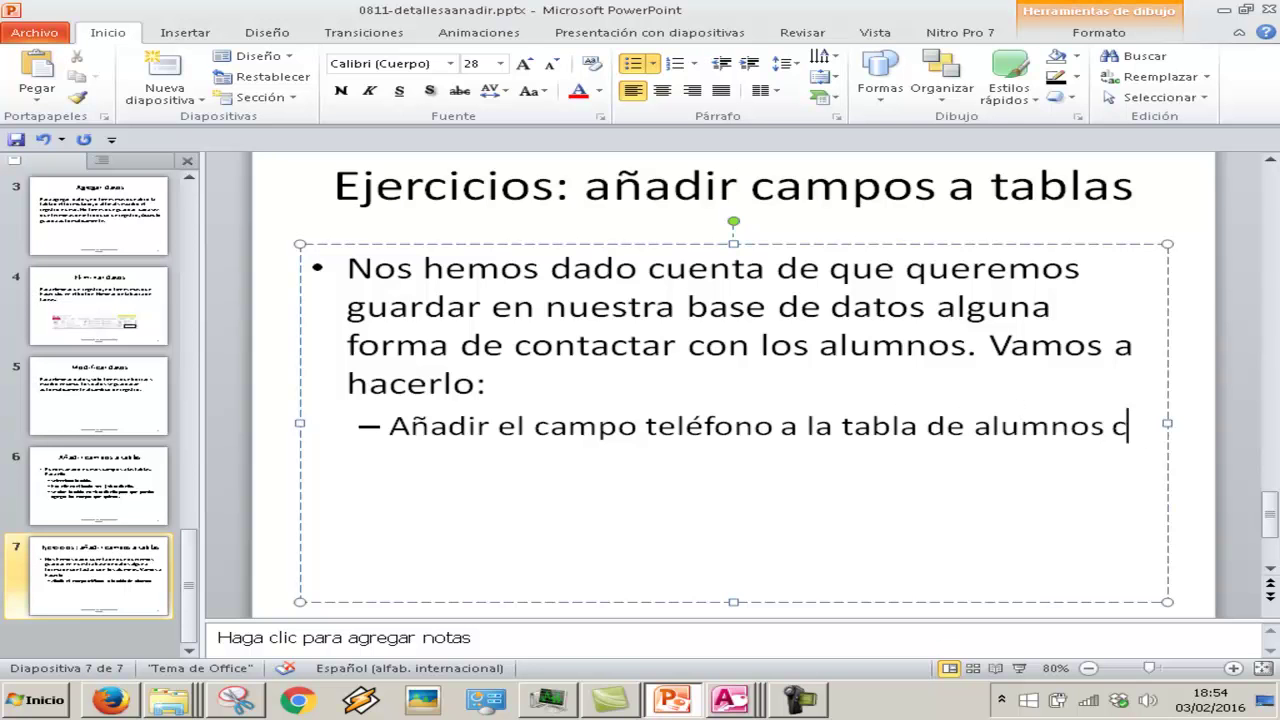
pyautogui.write('on máscara de entrada y format ')
pyautogui.write('.')
pyautogui.click(729, 699)
# Save the table, launch the Input Mask Wizard and try the Número de teléfono mask
pyautogui.click(744, 660)
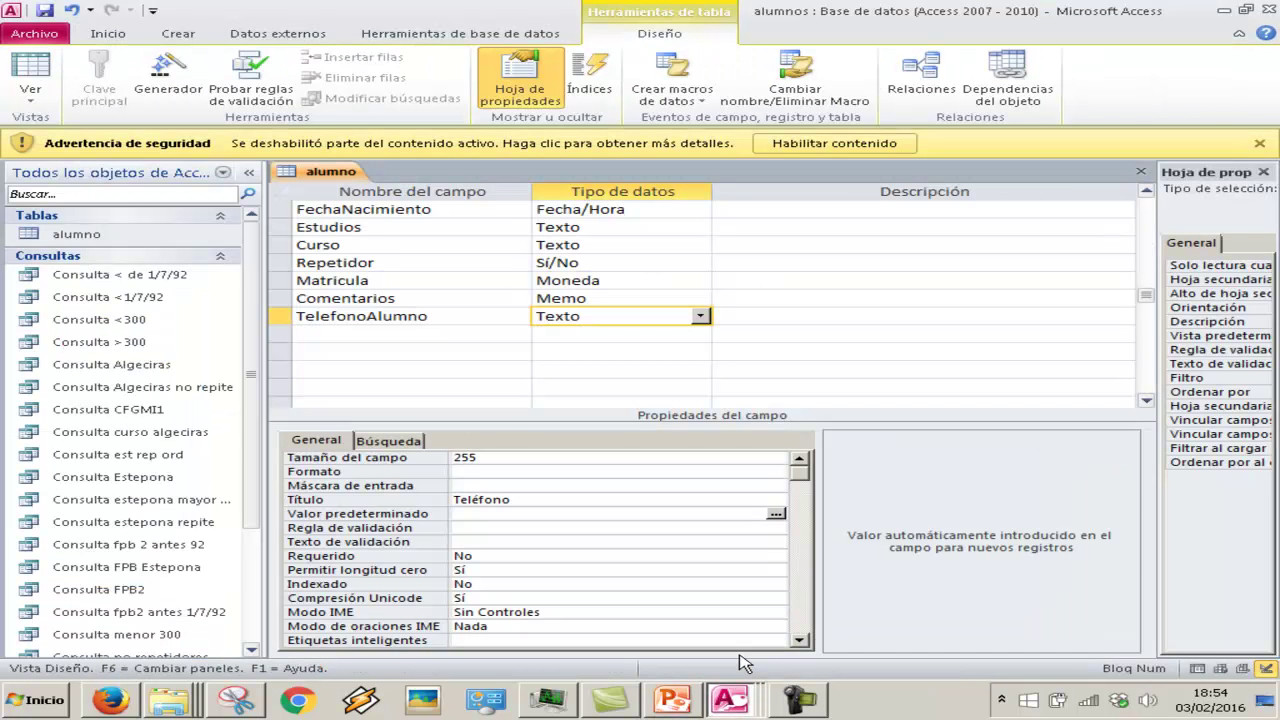
pyautogui.click(762, 486)
pyautogui.click(778, 485)
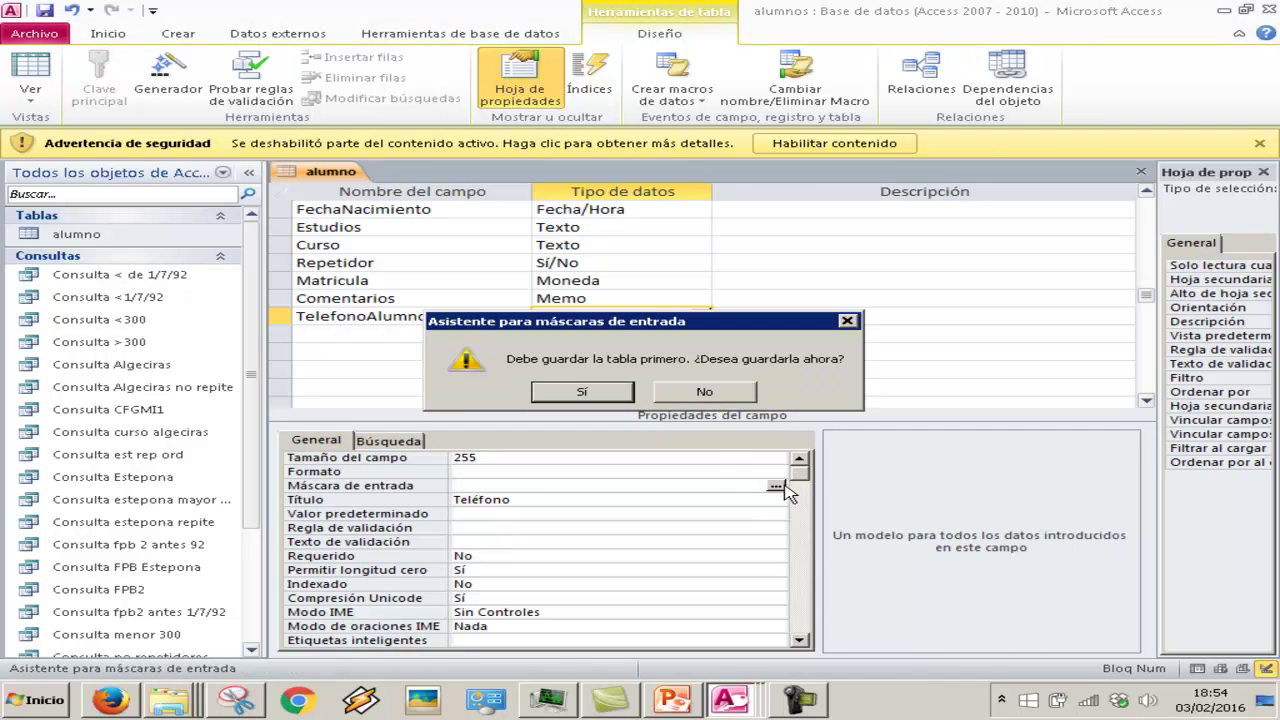
pyautogui.click(582, 391)
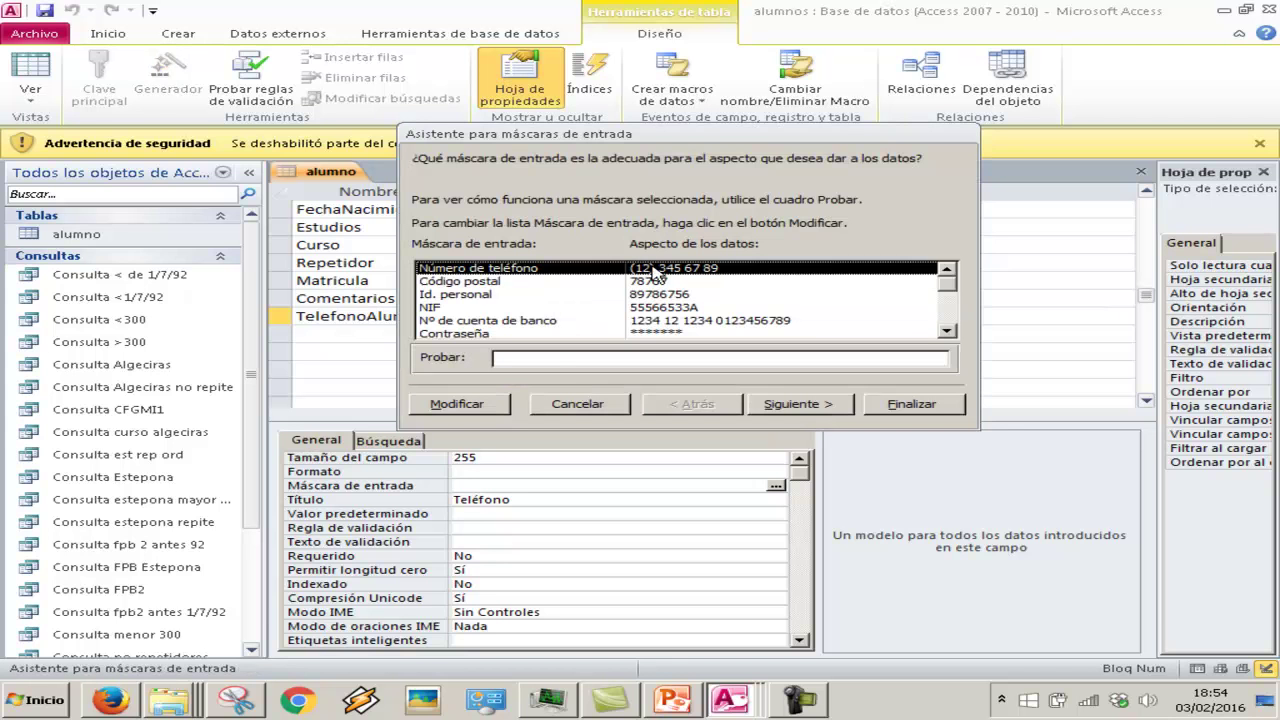
pyautogui.click(946, 331)
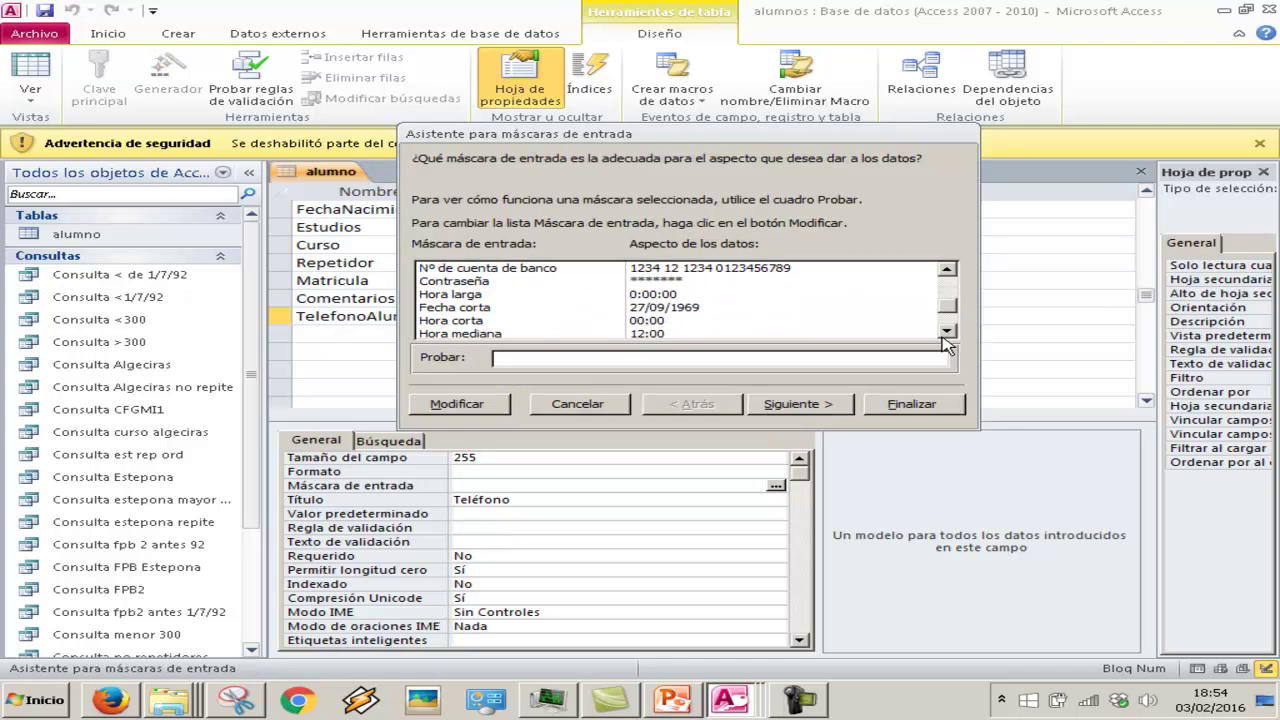
pyautogui.moveTo(946, 318); pyautogui.dragTo(931, 280)
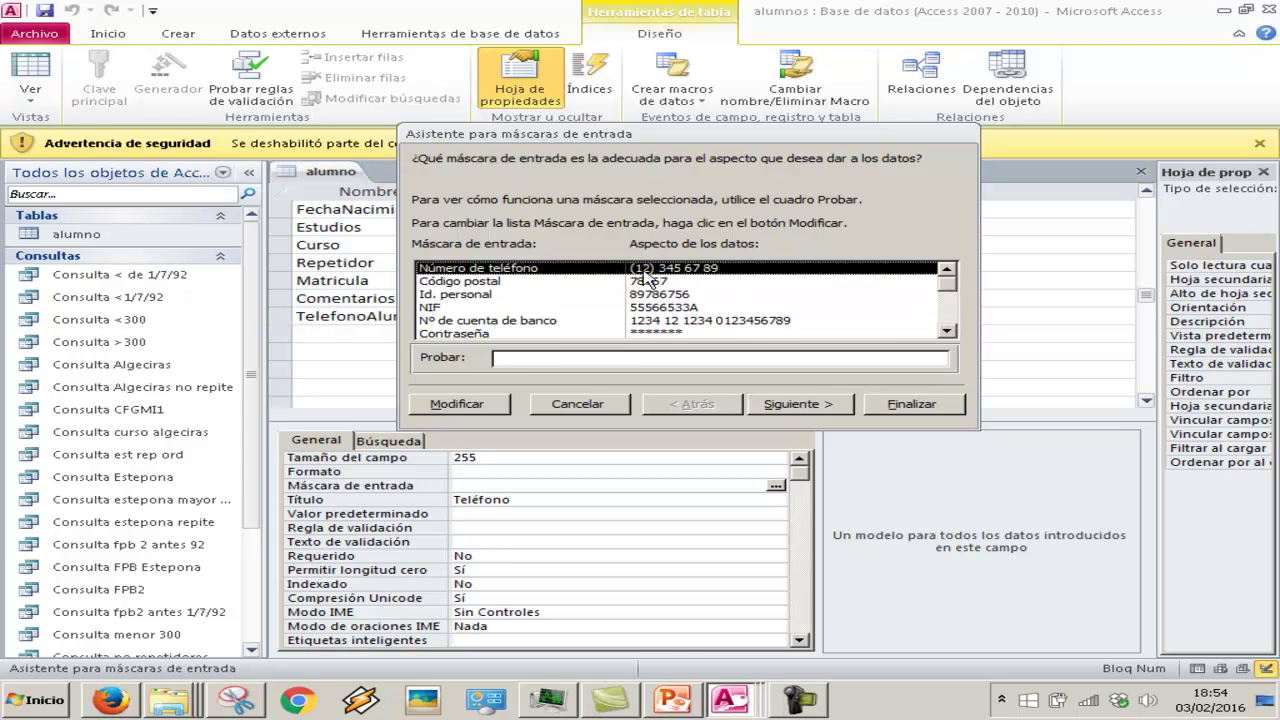
pyautogui.click(537, 358)
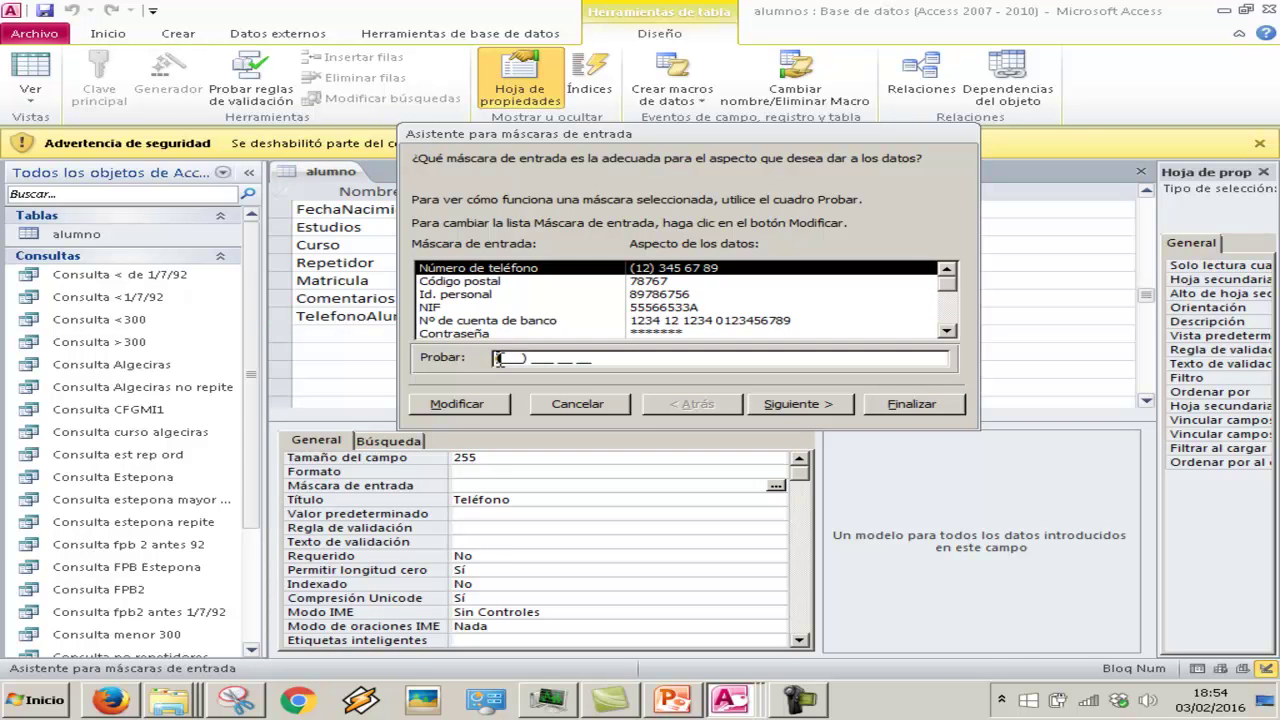
pyautogui.write('222) 222 22 22')
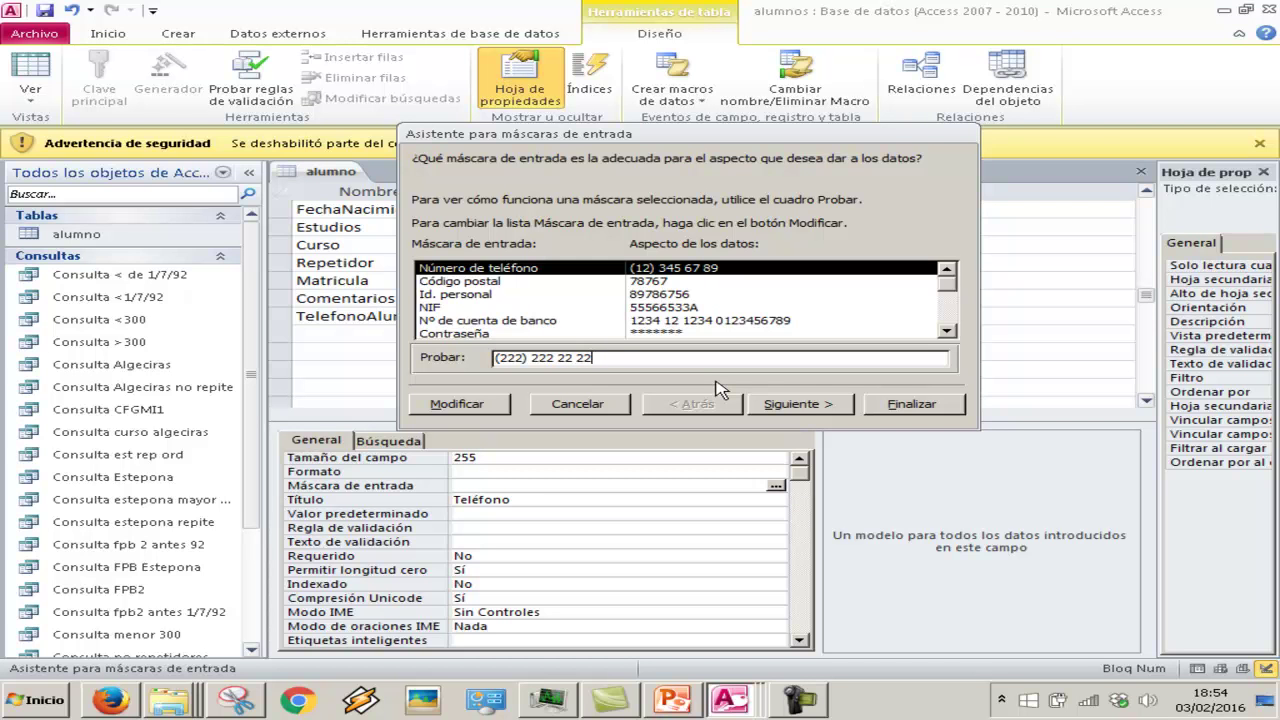
pyautogui.click(813, 405)
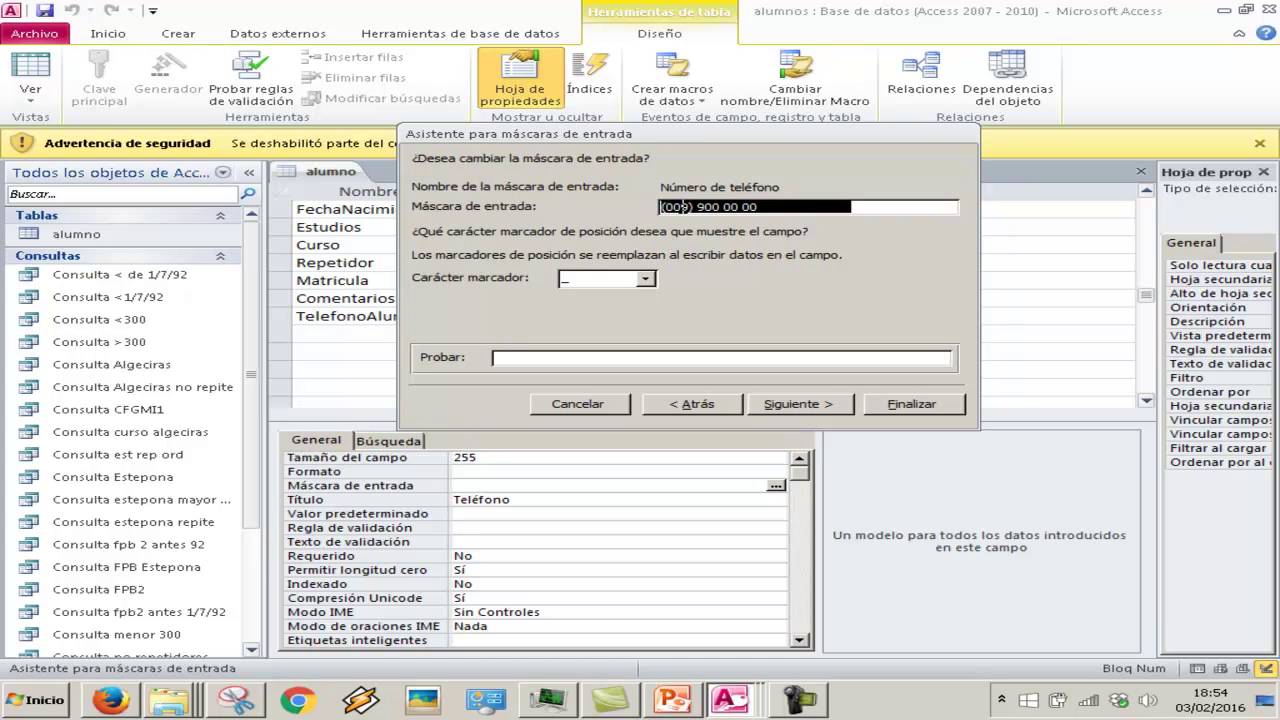
# Edit the phone mask to (000) 00 00 00
pyautogui.click(680, 207)
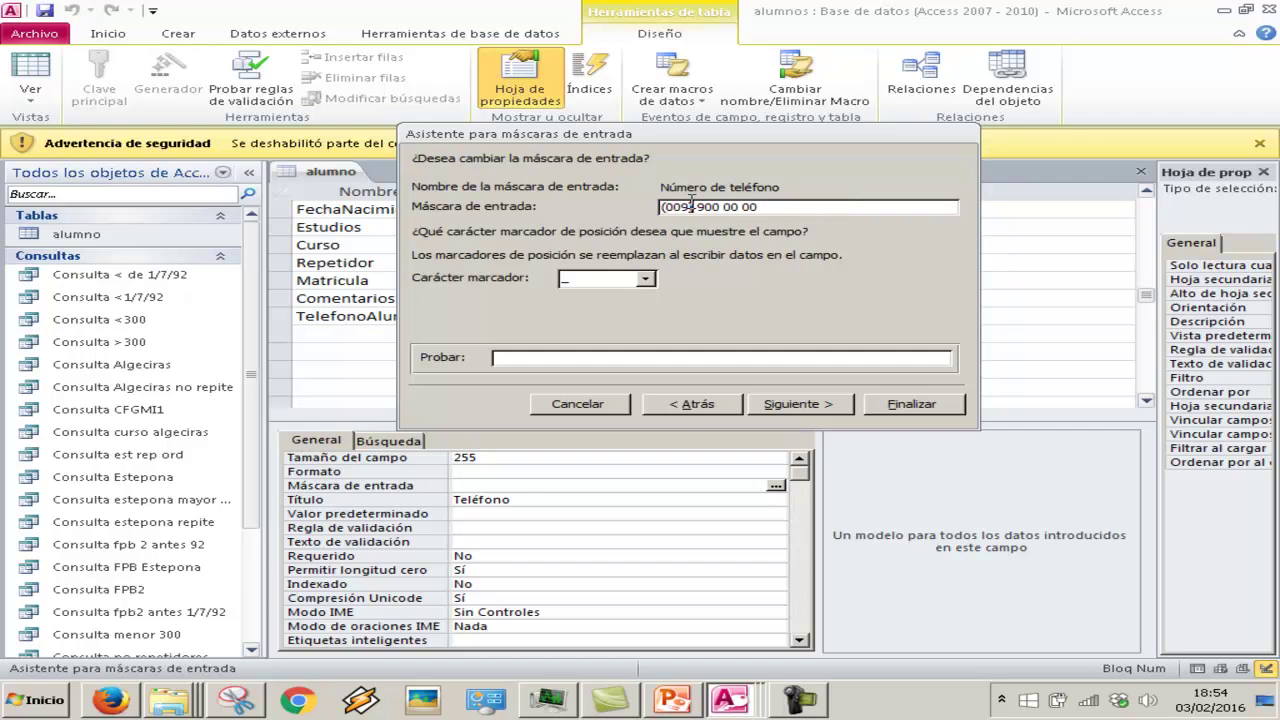
pyautogui.press('Left')
pyautogui.write('0')
pyautogui.press('Right')
pyautogui.press('Right')
pyautogui.press('Delete')
# Paste the (000) 00 00 00 mask into the slide's sub-bullet before 'y formato'
pyautogui.moveTo(811, 209); pyautogui.dragTo(613, 205)
pyautogui.hotkey('ctrl', 'c')
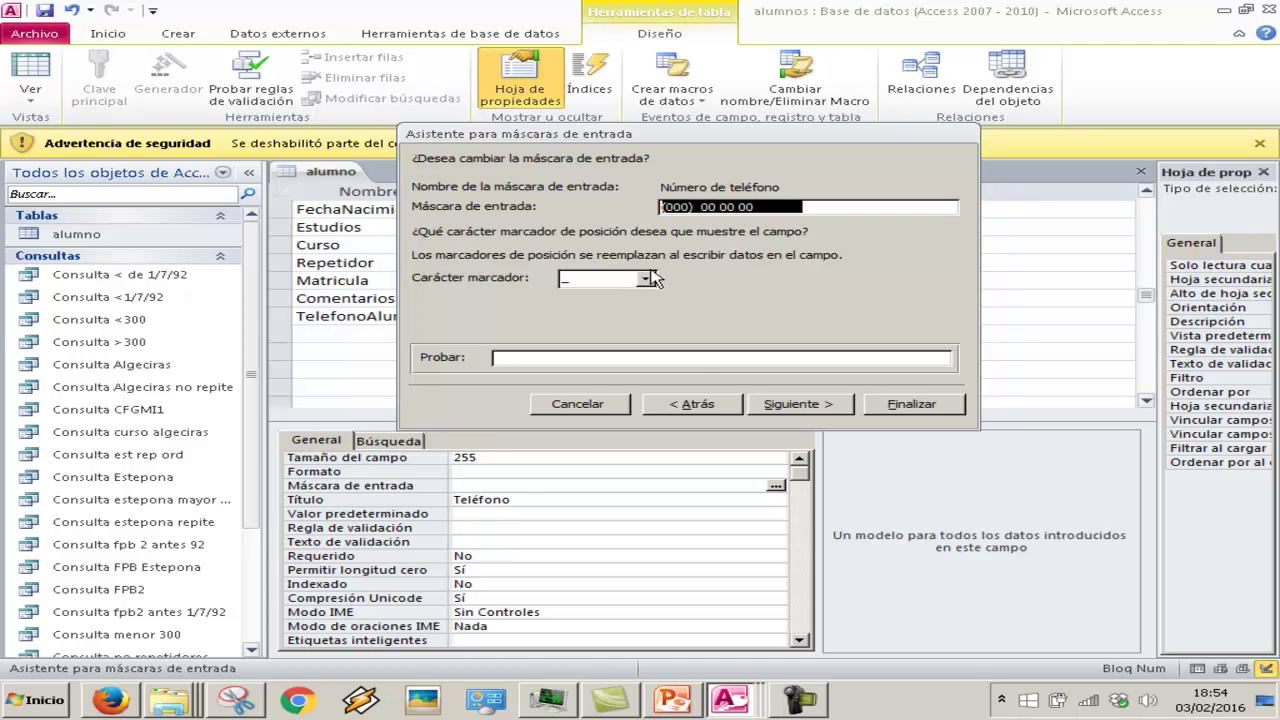
pyautogui.click(670, 700)
pyautogui.click(765, 463)
pyautogui.hotkey('ctrl', 'v')
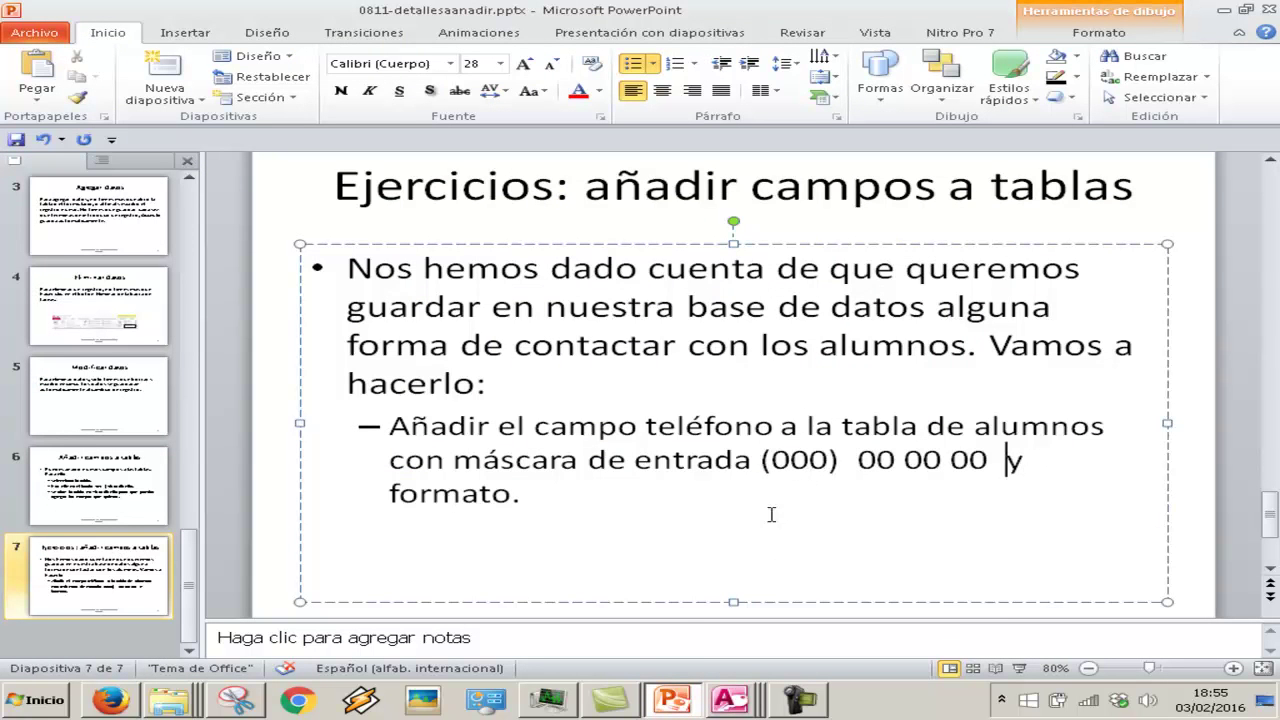
pyautogui.click(752, 697)
pyautogui.click(740, 664)
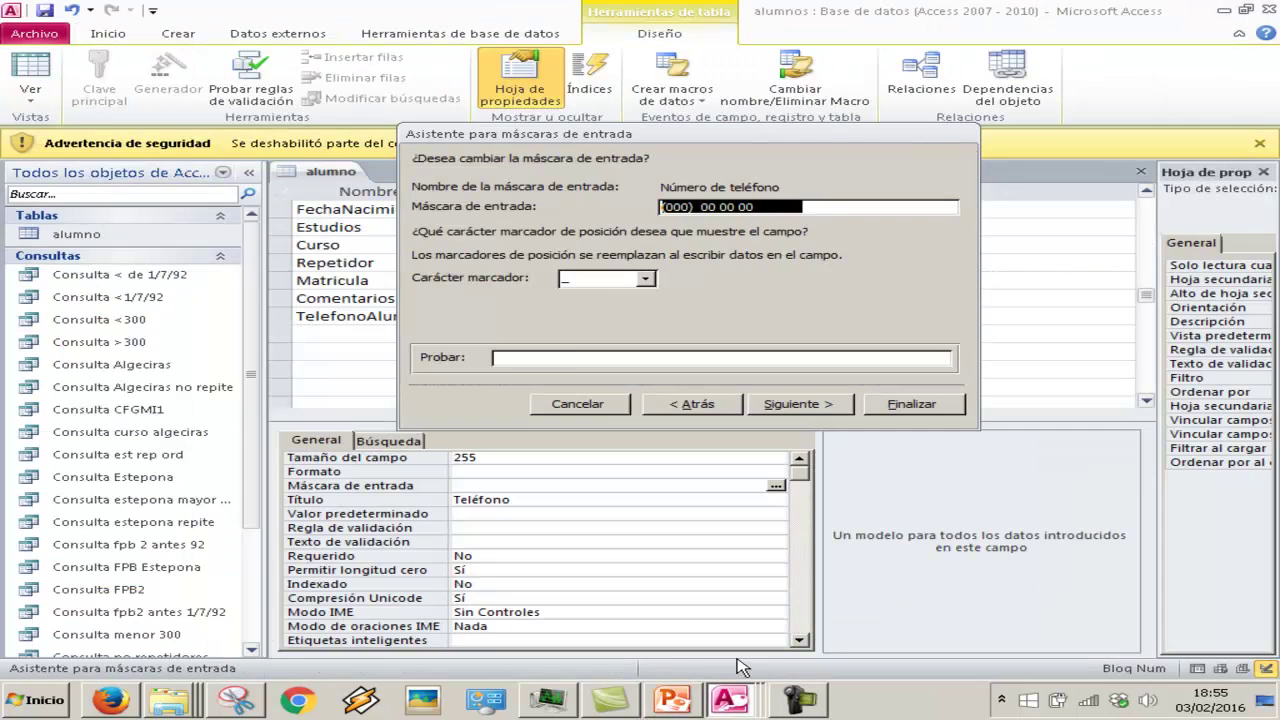
# Finish the wizard with the (000) 00 00 00 mask, storing data without symbols
pyautogui.click(565, 355)
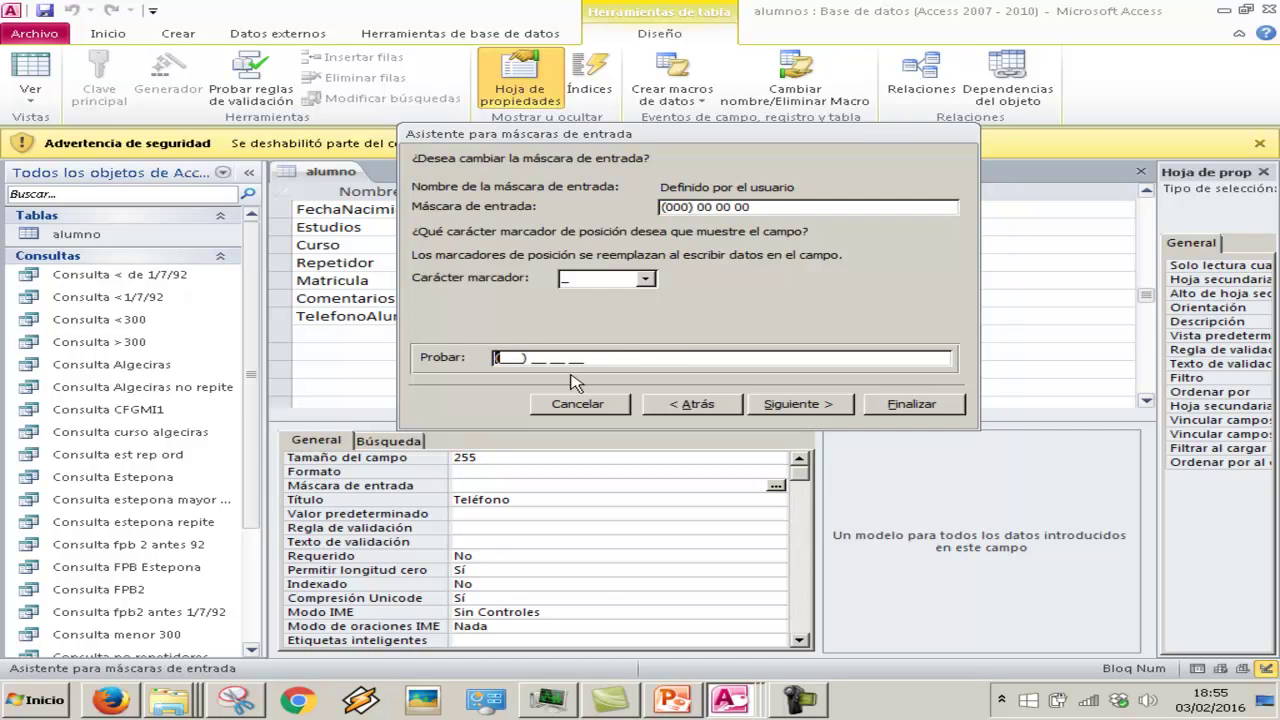
pyautogui.write('6')
pyautogui.write('121212')
pyautogui.click(775, 405)
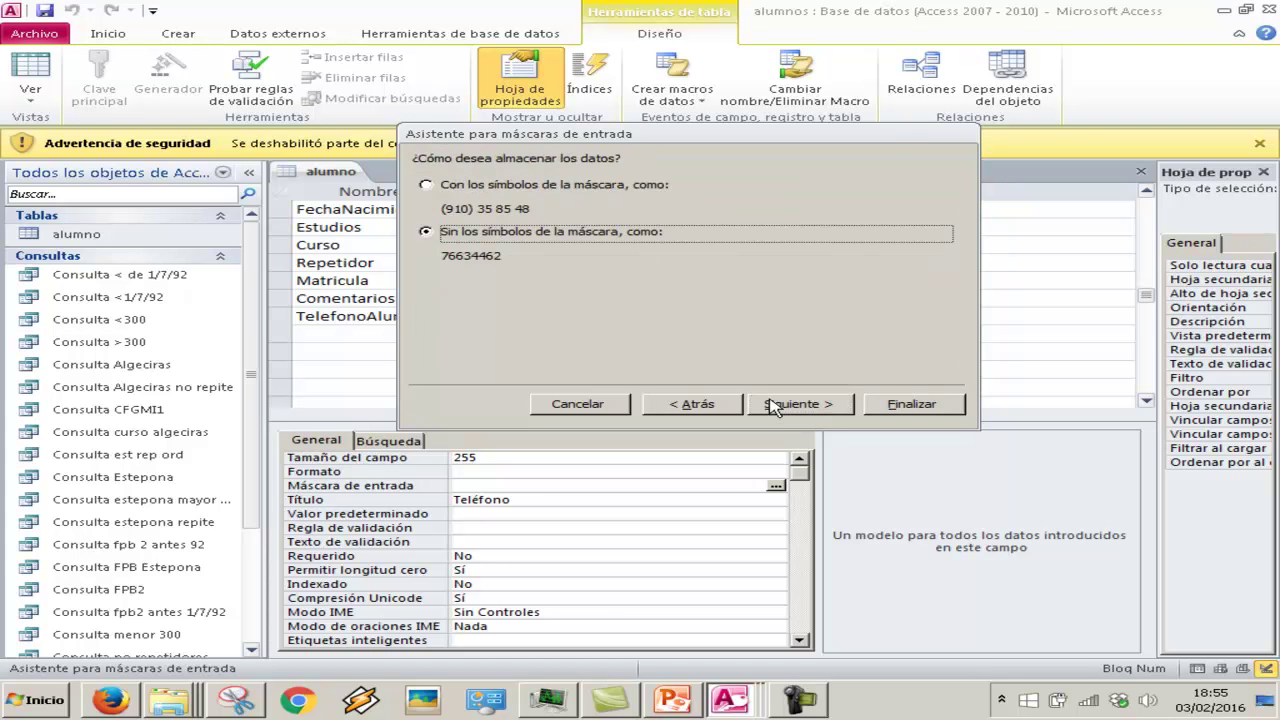
pyautogui.click(848, 404)
pyautogui.click(912, 404)
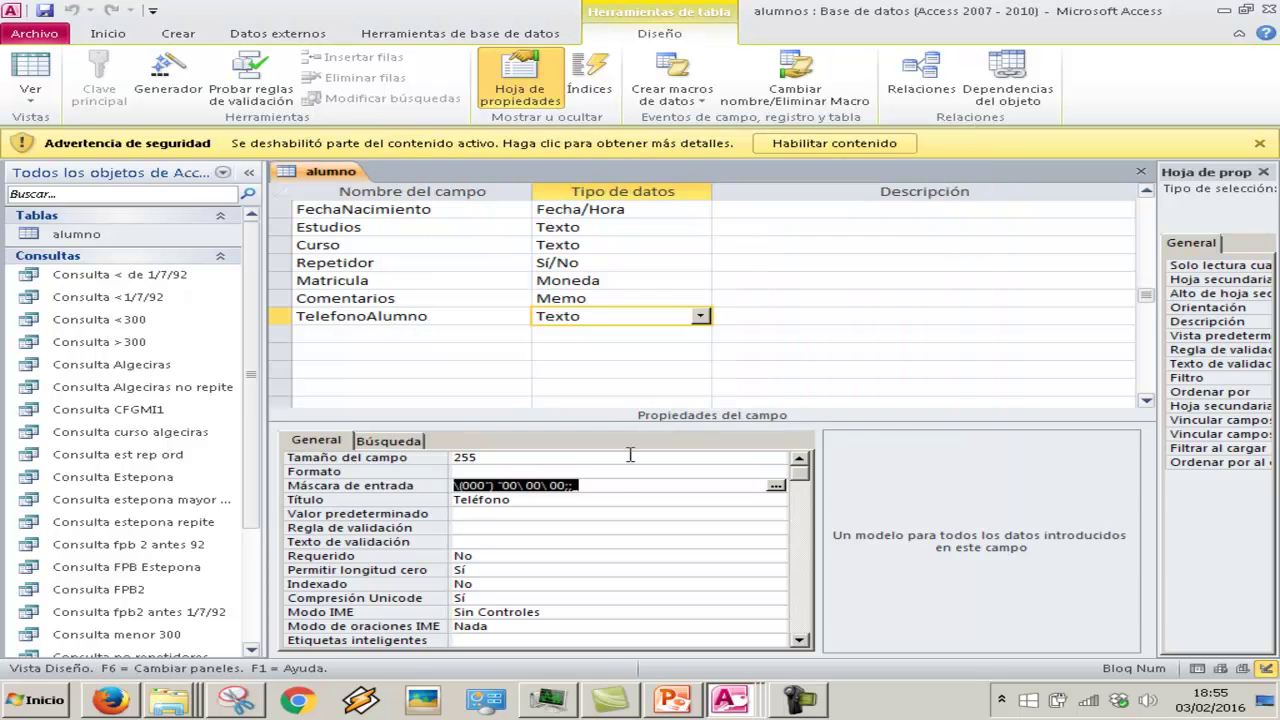
# Set TelefonoAlumno's Formato to 000 00 00 00 and switch to Datasheet view
pyautogui.click(618, 467)
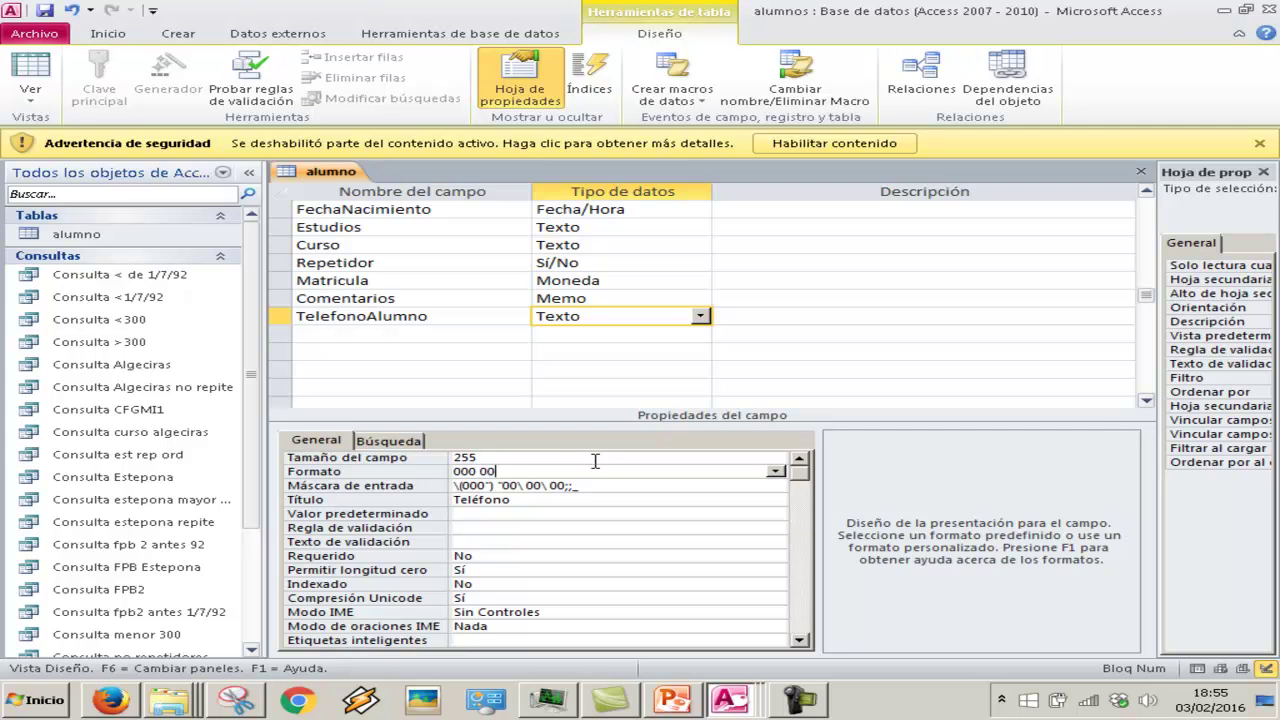
pyautogui.press('Return')
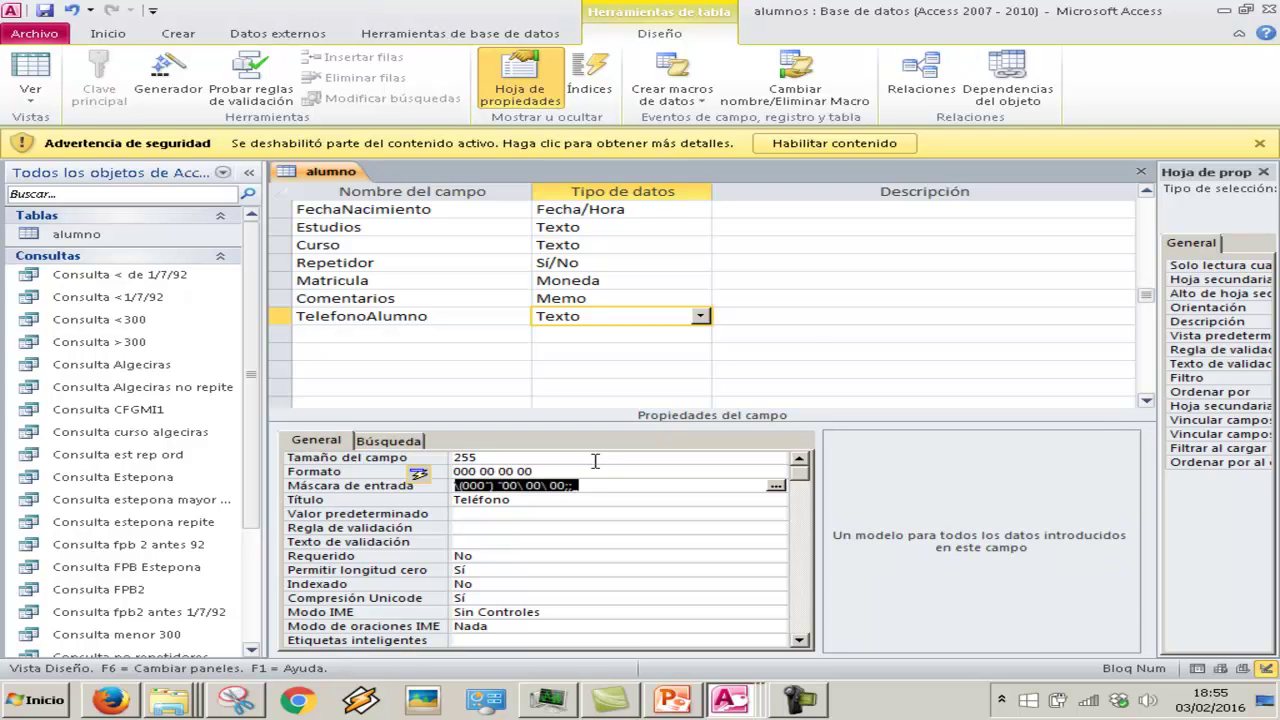
pyautogui.click(28, 67)
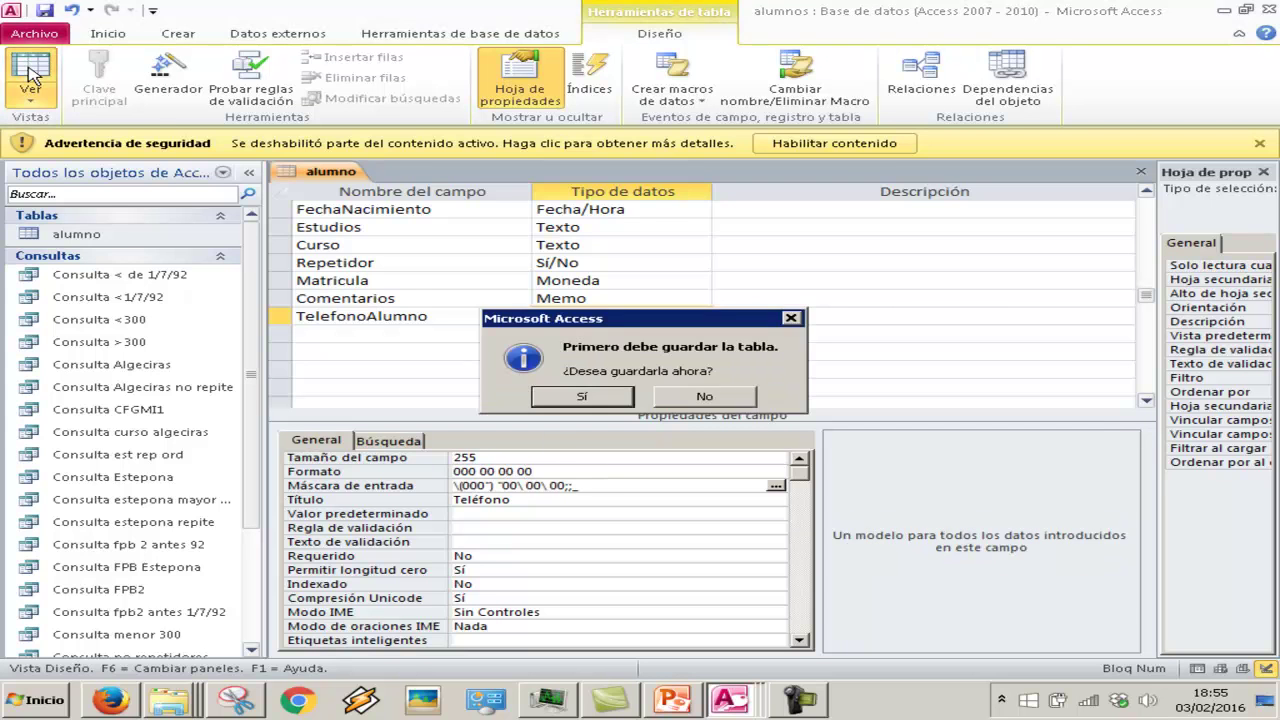
# Save the table and enter a test phone number for the first student through the mask
pyautogui.click(597, 398)
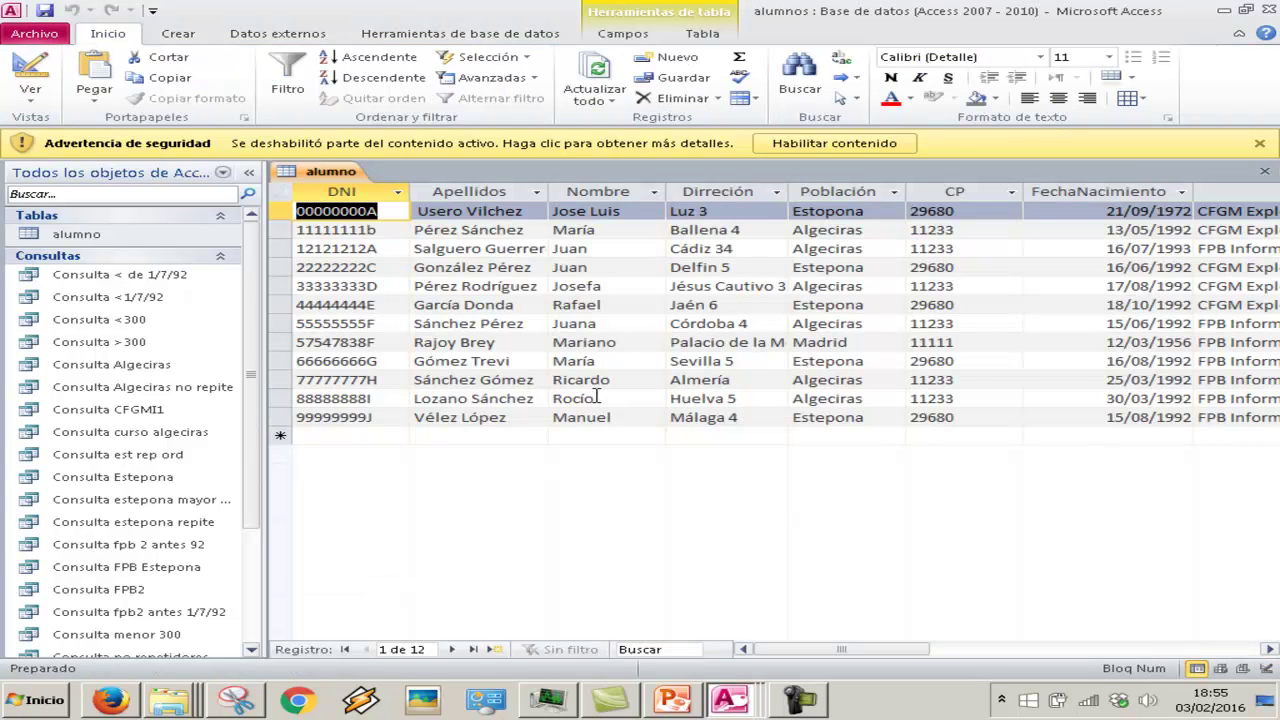
pyautogui.click(946, 650)
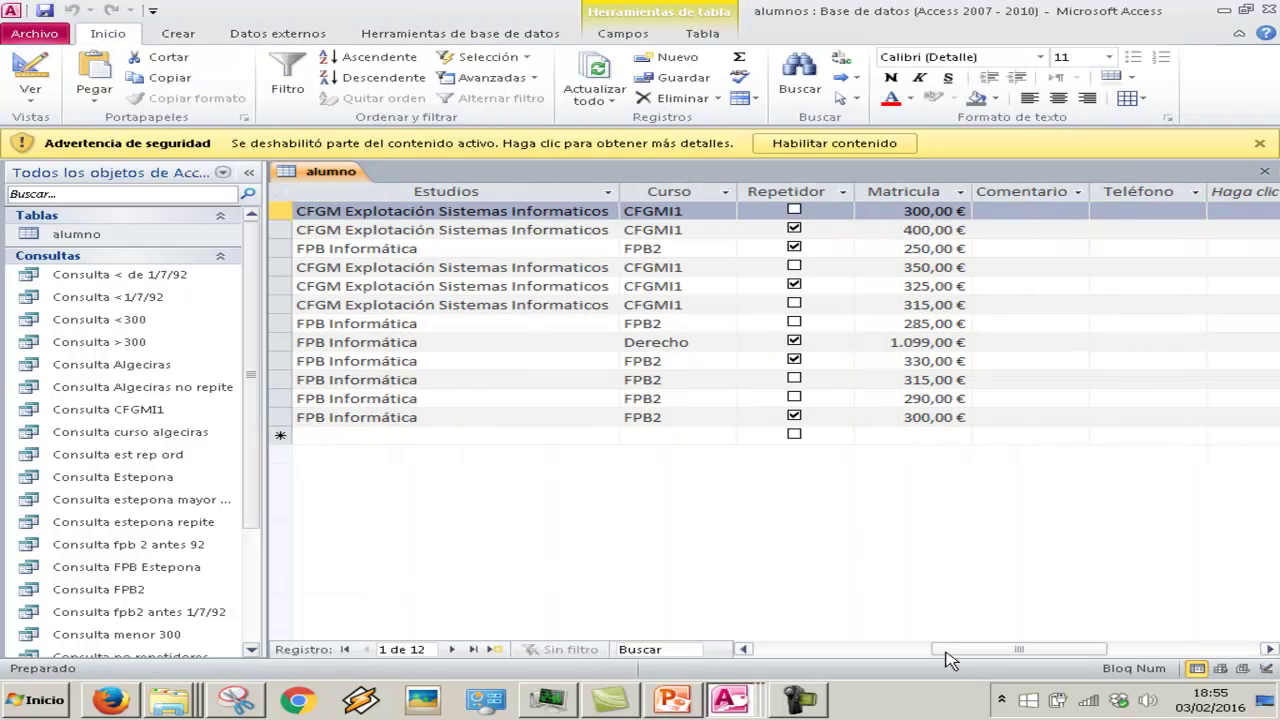
pyautogui.click(1140, 212)
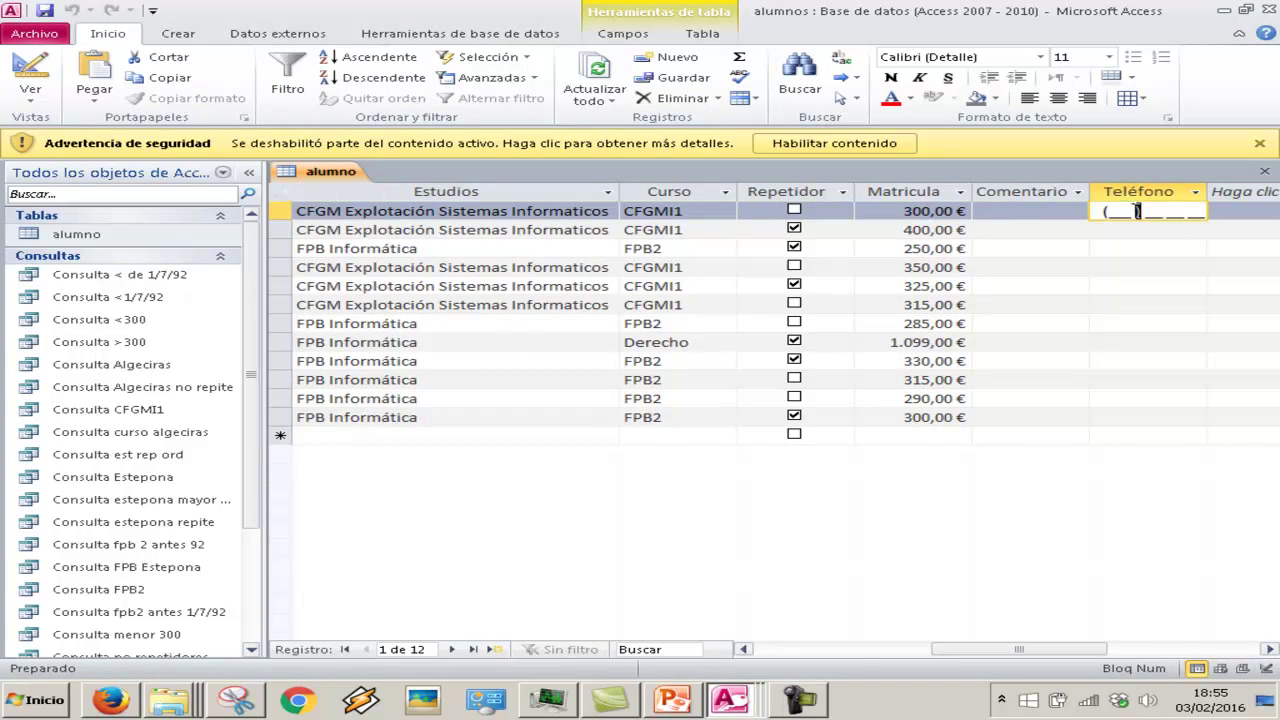
pyautogui.write('123121212')
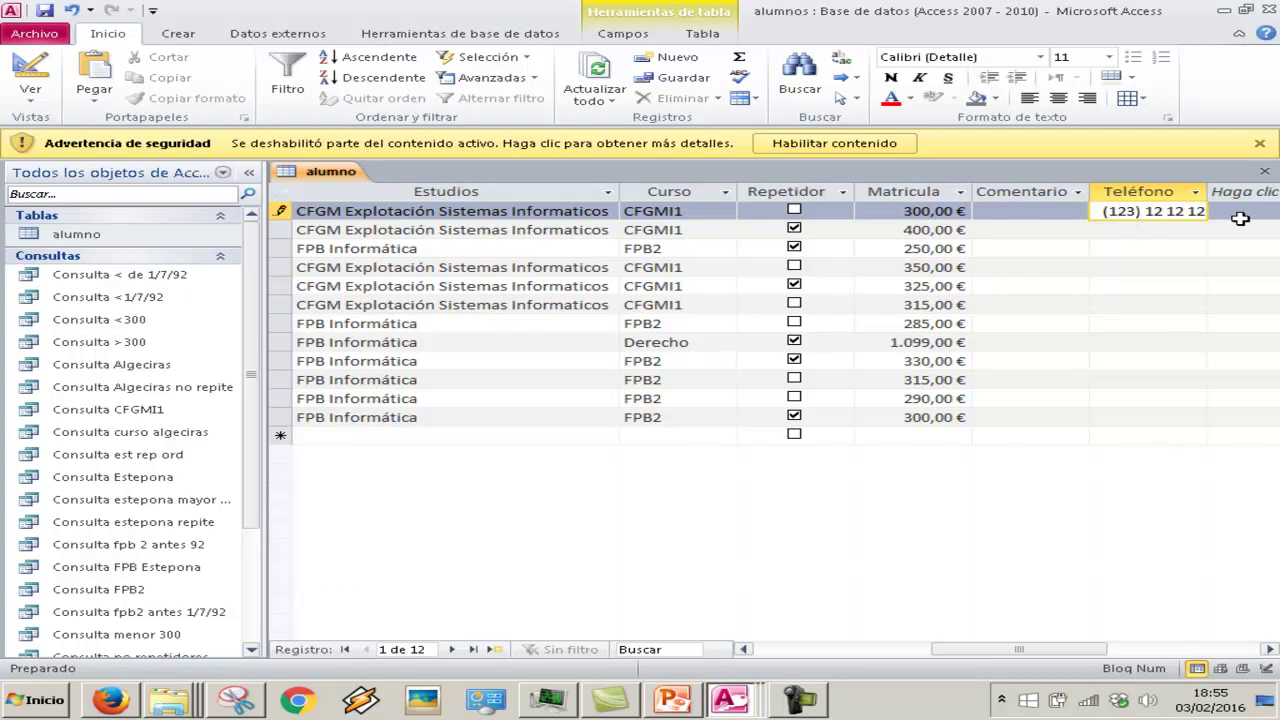
pyautogui.press('Tab')
pyautogui.click(1120, 650)
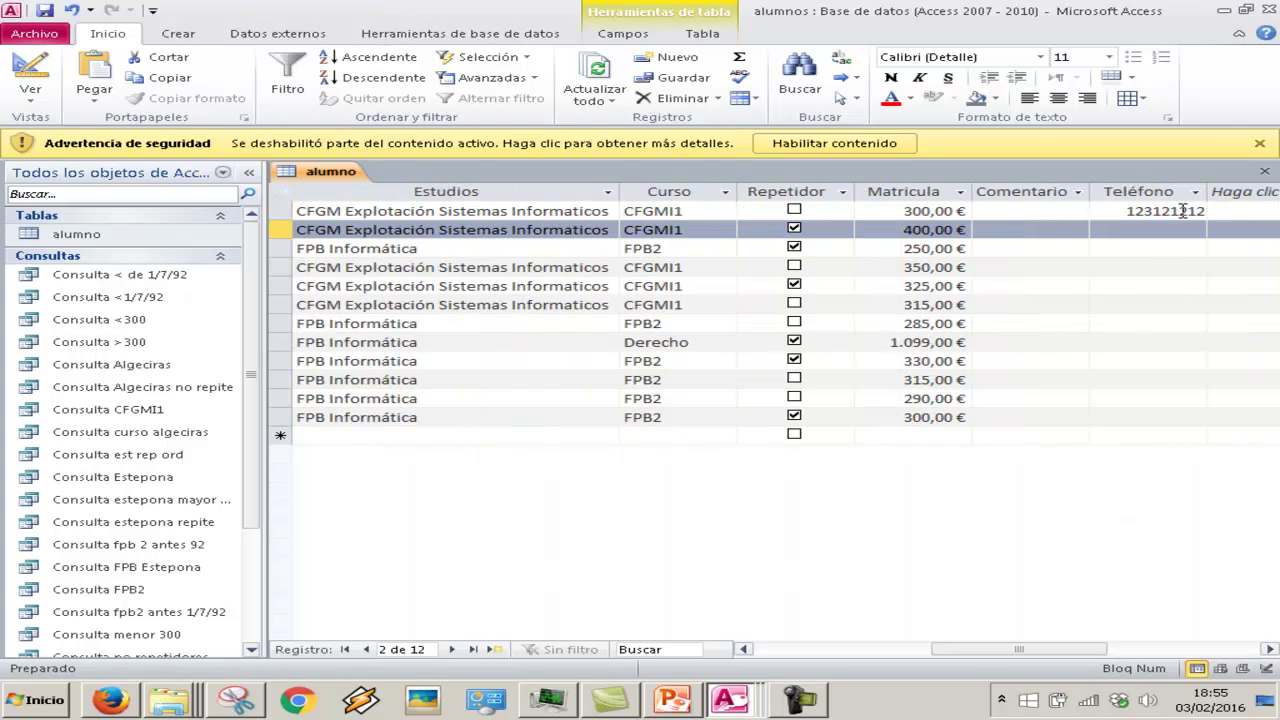
pyautogui.click(1182, 210)
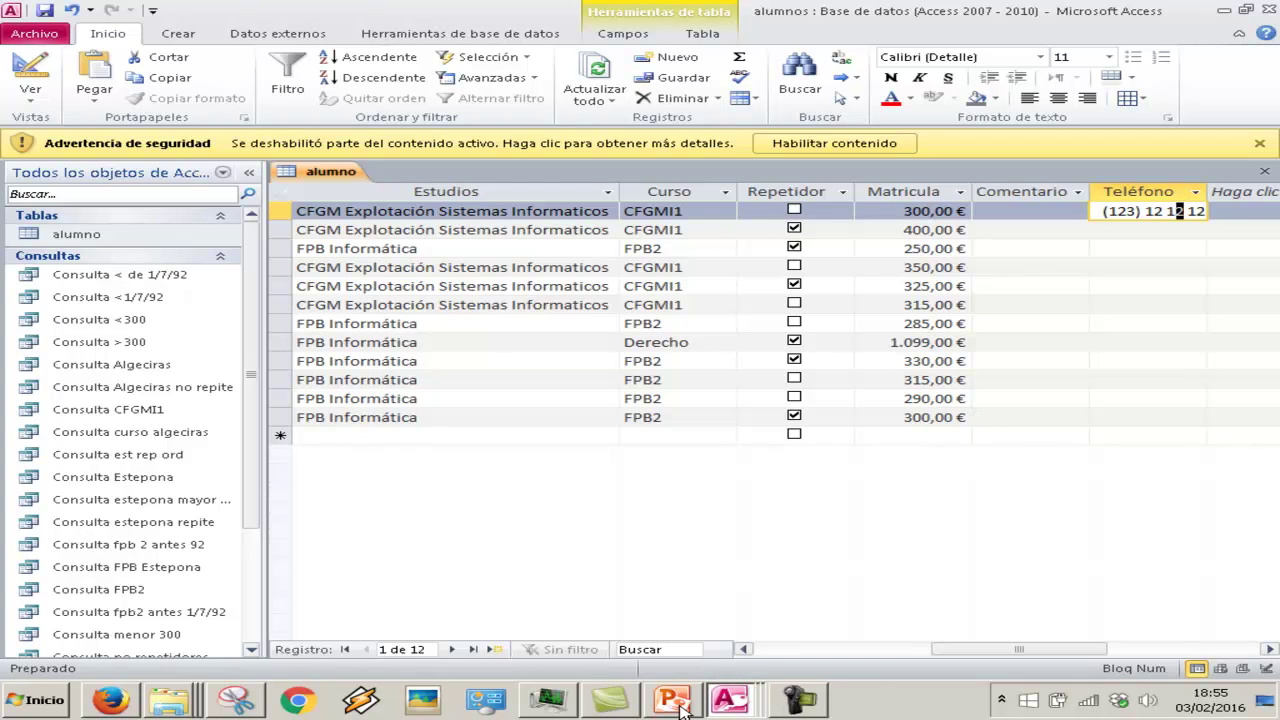
pyautogui.moveTo(676, 706)
# Change TelefonoAlumno's Formato to (&&&) && && &&, save the table, and view the datasheet
pyautogui.click(30, 100)
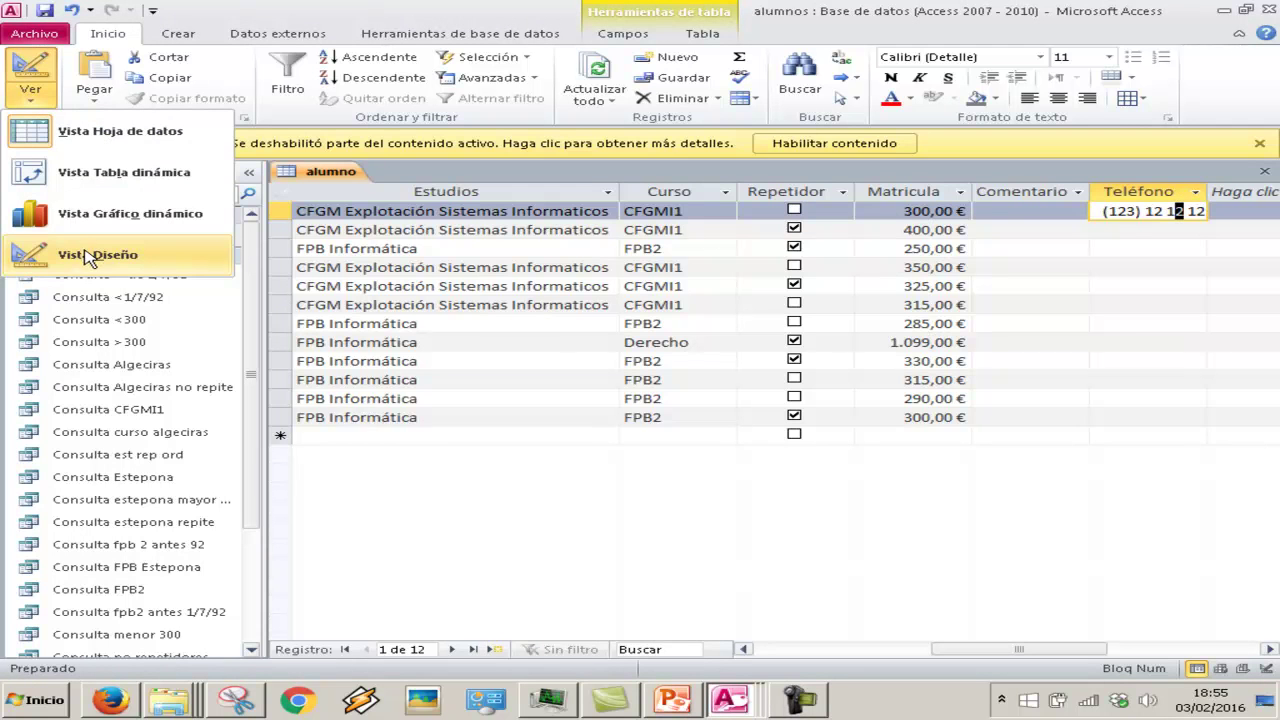
pyautogui.click(97, 254)
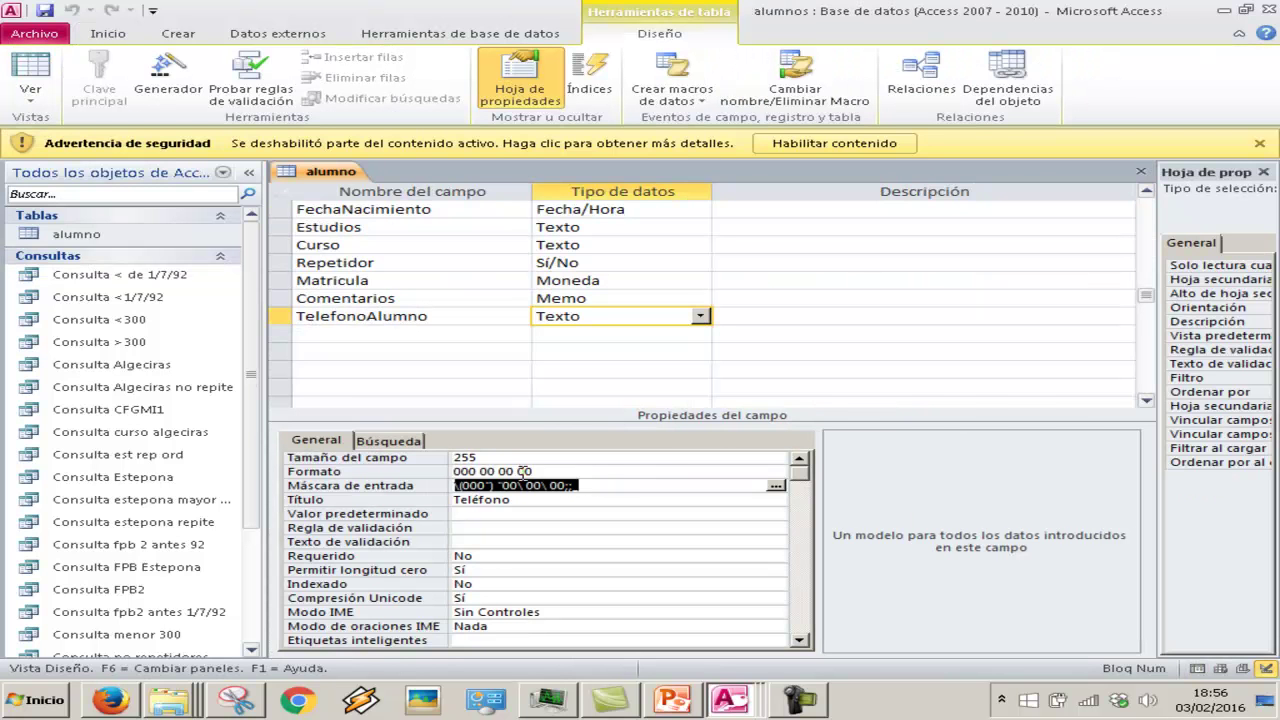
pyautogui.click(522, 470)
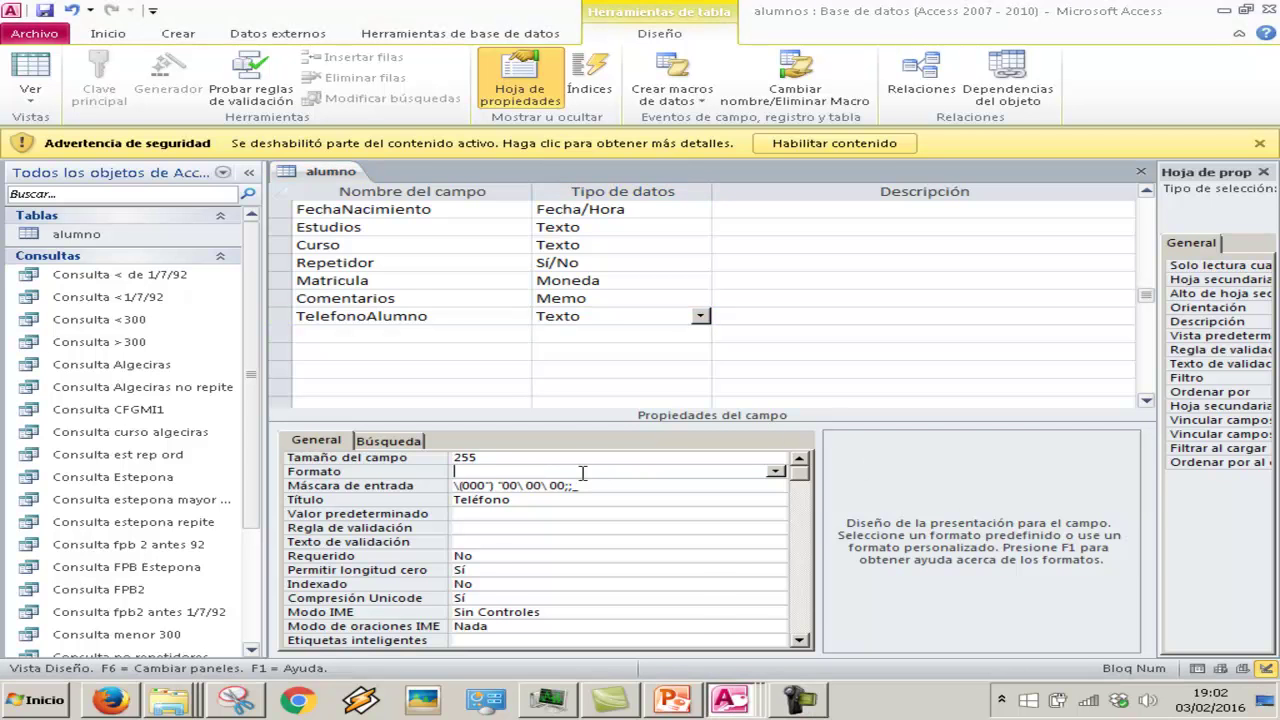
pyautogui.click(582, 472)
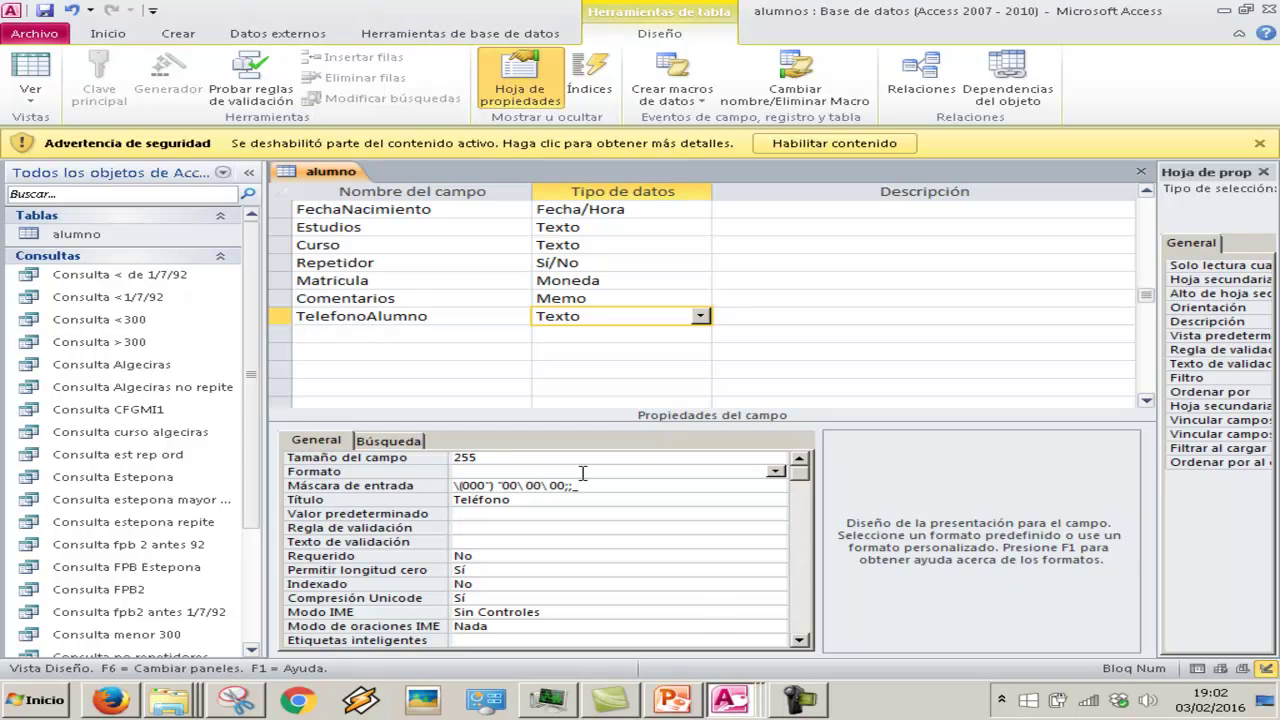
pyautogui.write('(&&&) && && &&')
pyautogui.press('Return')
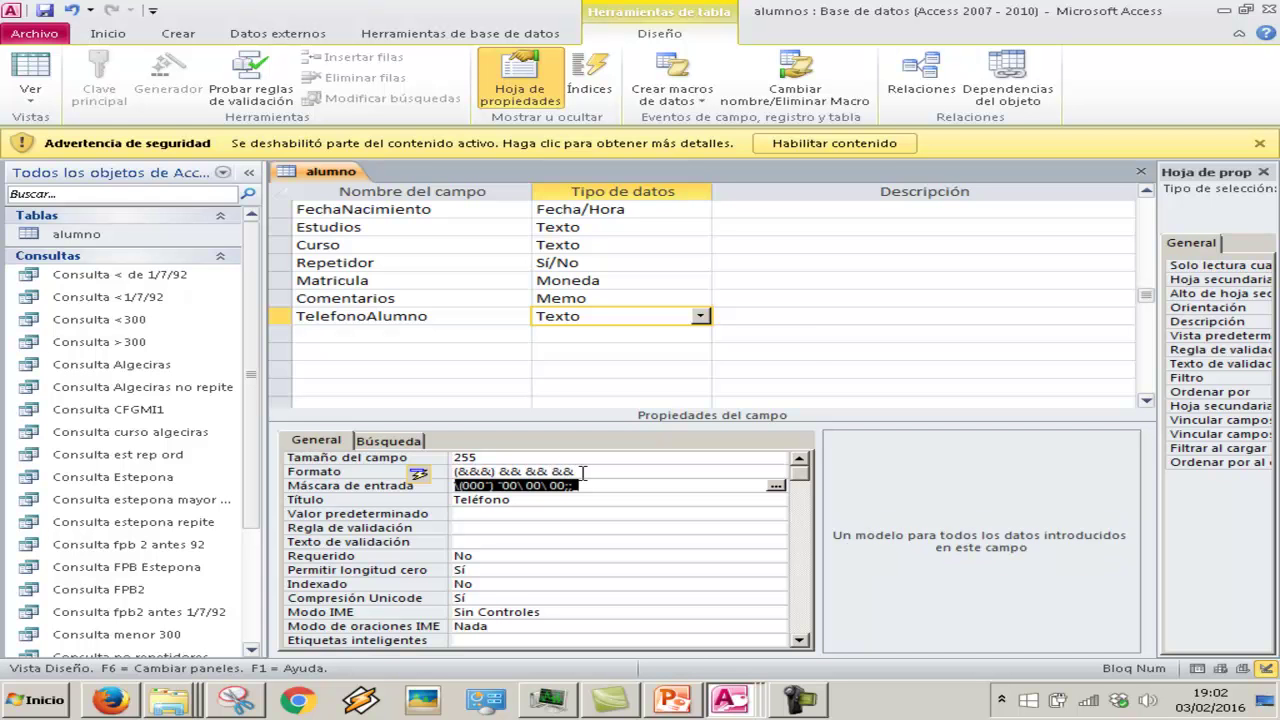
pyautogui.click(33, 80)
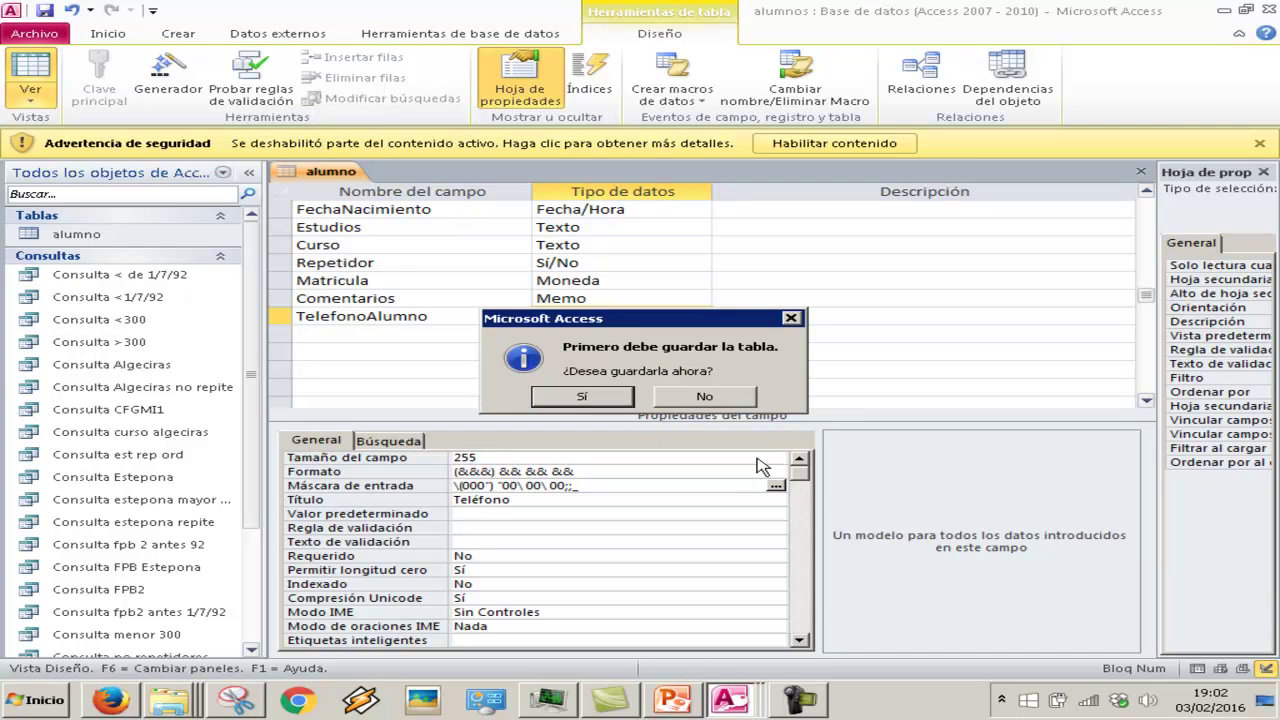
pyautogui.click(580, 392)
pyautogui.click(1015, 650)
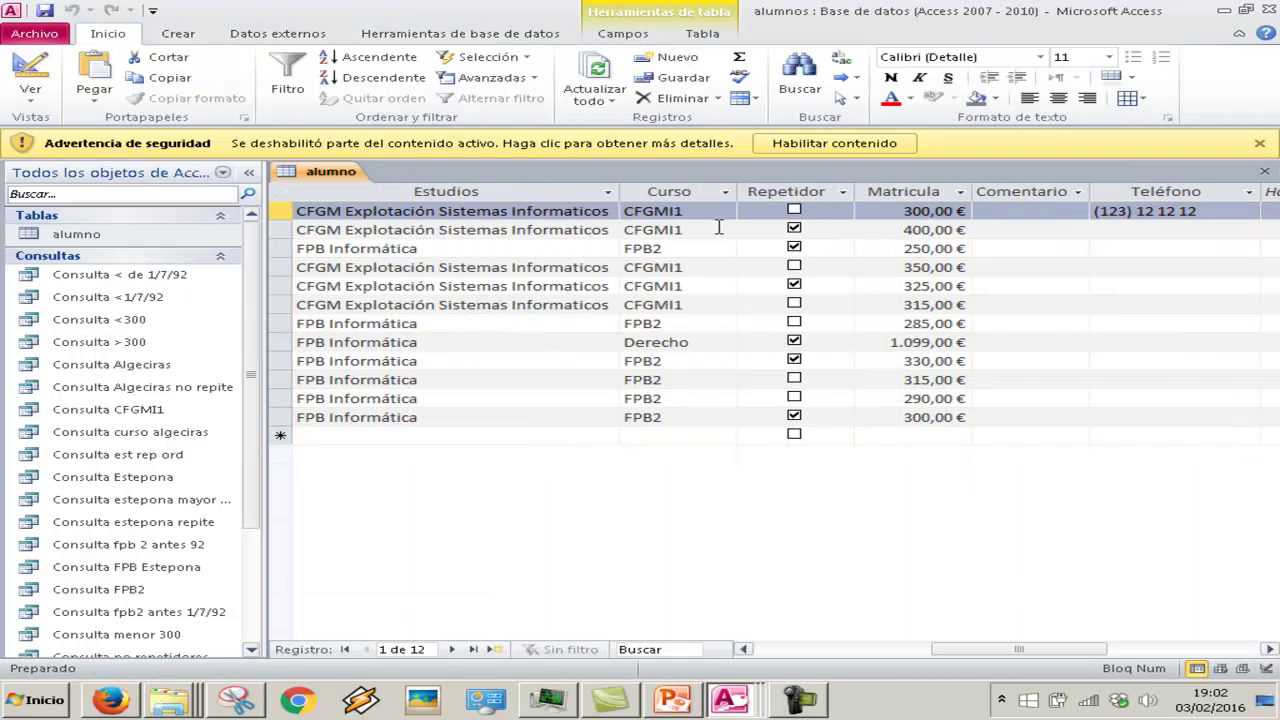
# Return to Design view and select the Formato value (&&&) && && && to copy it
pyautogui.click(30, 90)
pyautogui.click(67, 262)
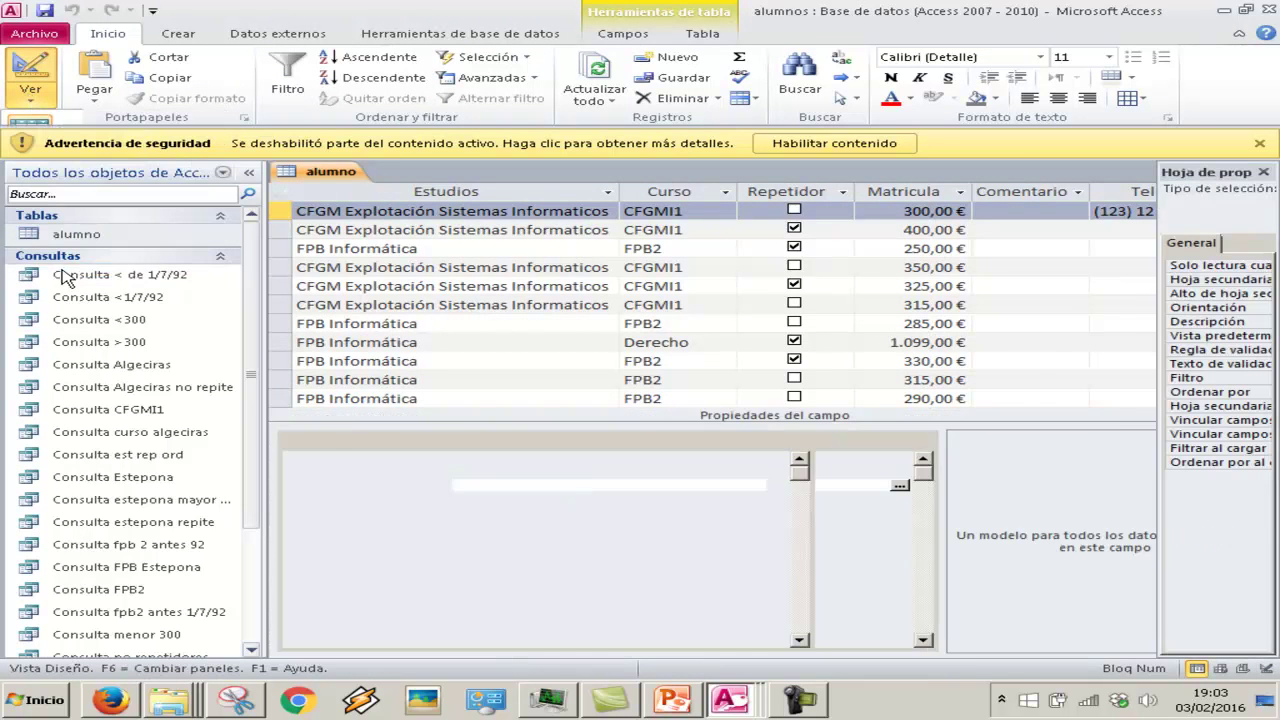
pyautogui.click(527, 472)
pyautogui.click(380, 472)
pyautogui.hotkey('ctrl', 'c')
# Append the format (&&&) && && && after 'formato' on the slide and start a new sub-bullet
pyautogui.click(672, 700)
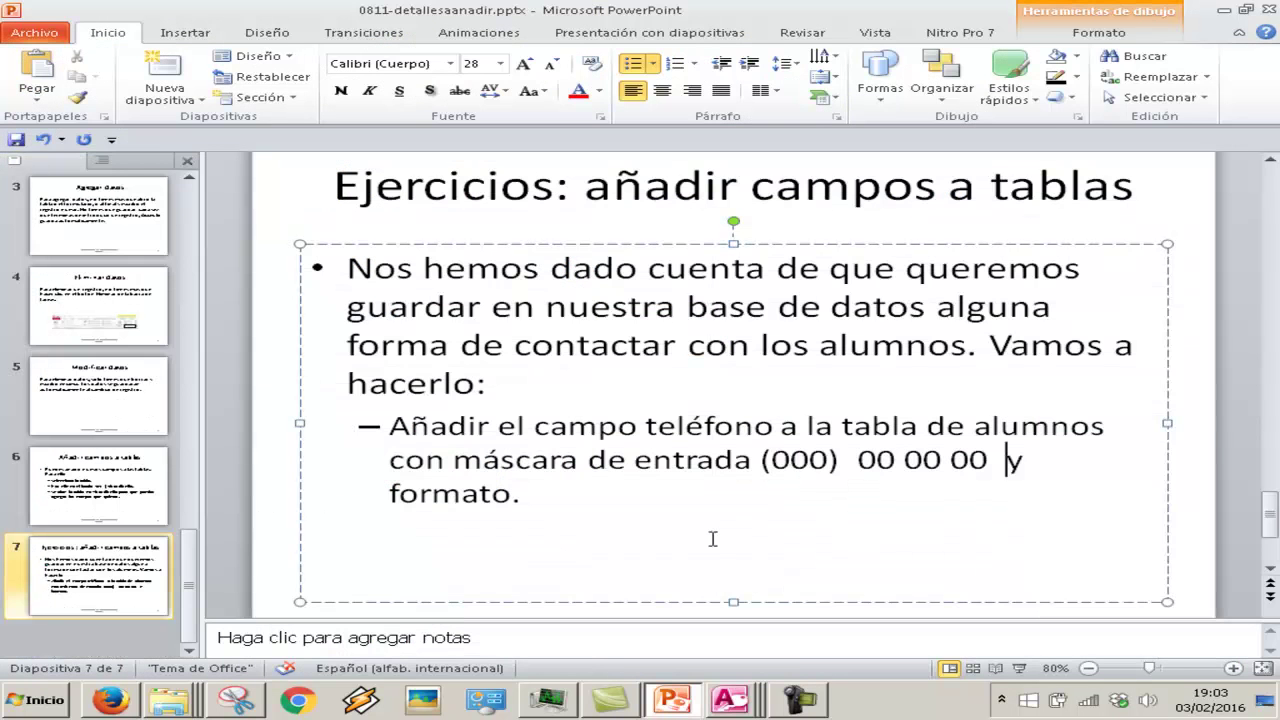
pyautogui.click(527, 497)
pyautogui.press('BackSpace')
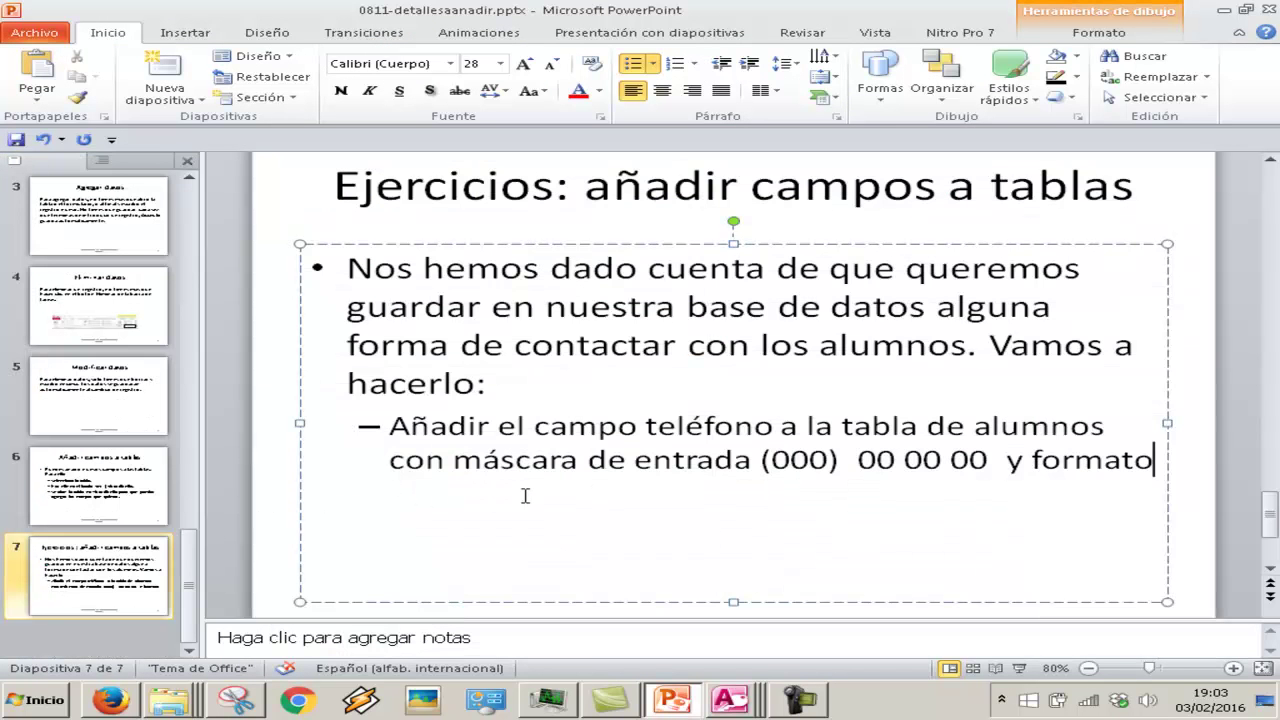
pyautogui.hotkey('ctrl', 'v')
pyautogui.write('.')
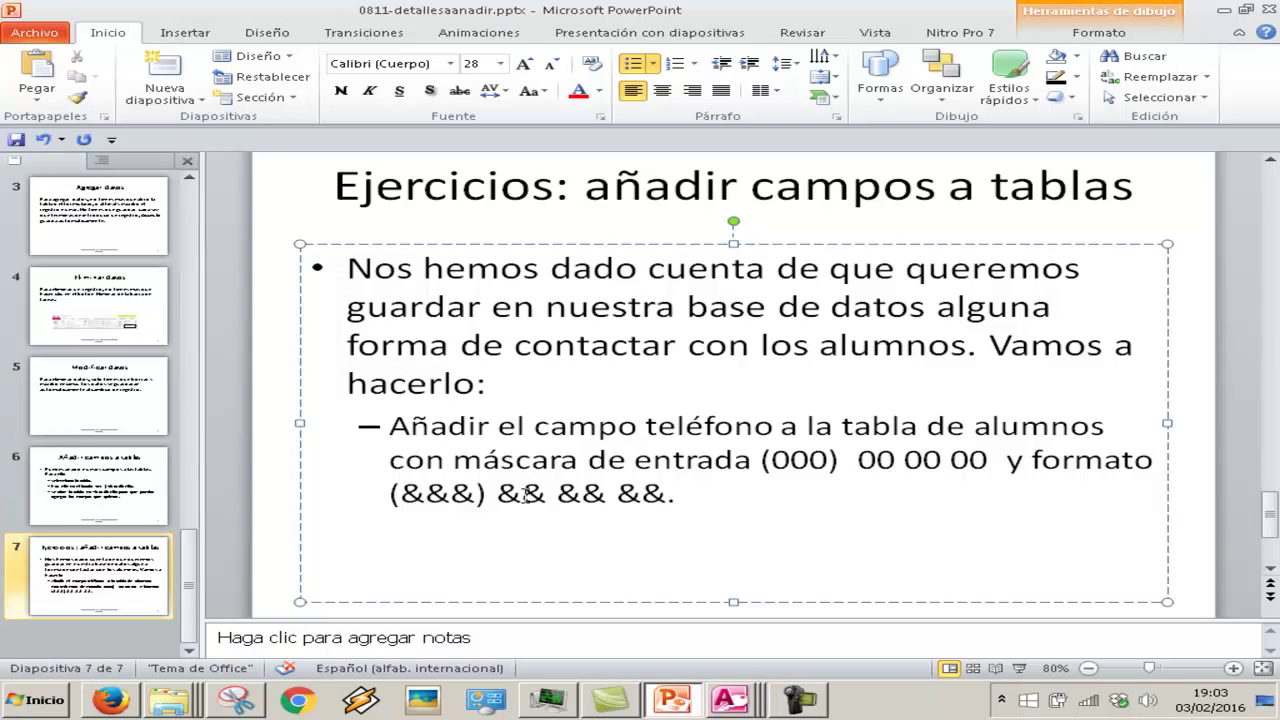
pyautogui.press('Return')
# Add text field Emailalumno with caption Email, save the alumno table, and open Datasheet view
pyautogui.moveTo(730, 699)
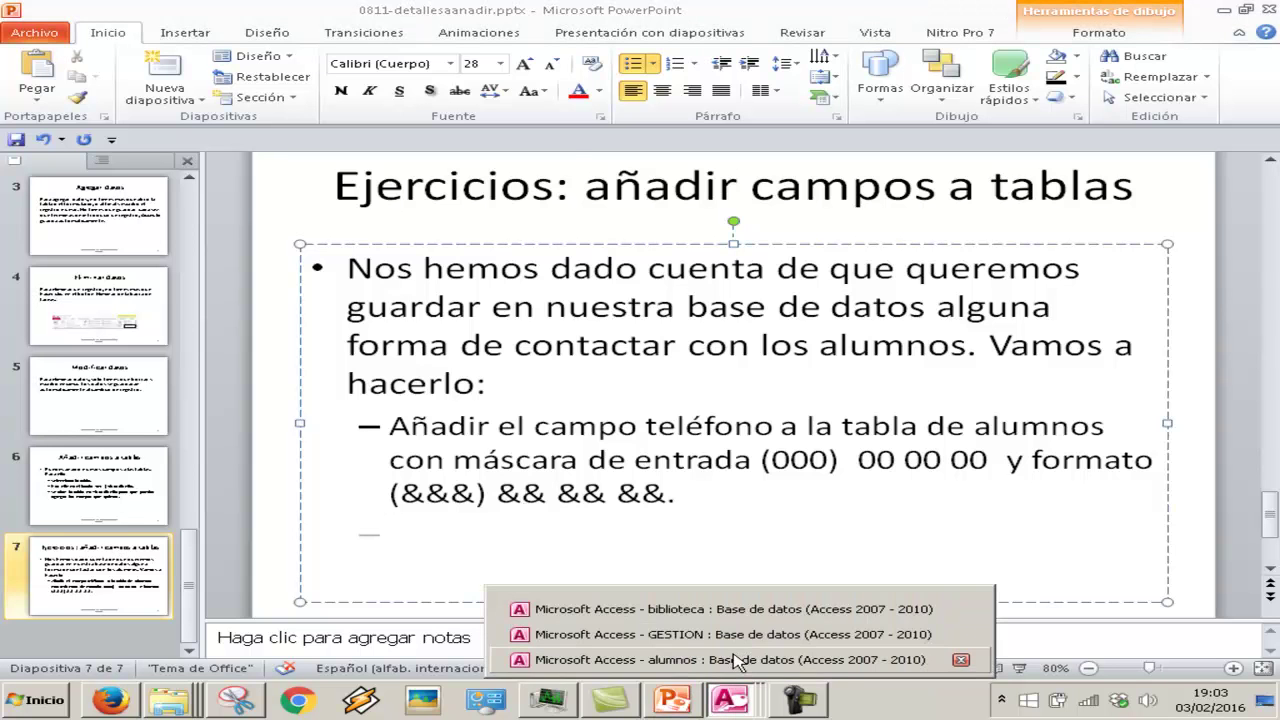
pyautogui.click(737, 660)
pyautogui.click(400, 336)
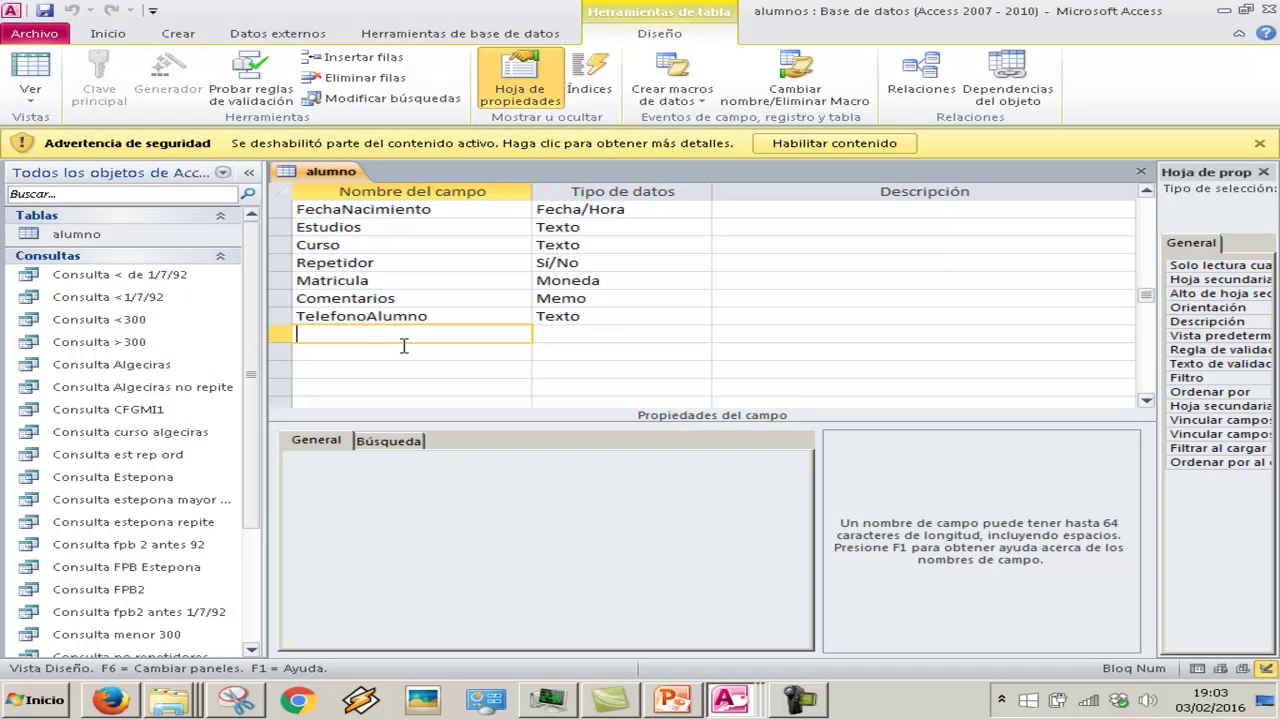
pyautogui.write('Emailalumno')
pyautogui.press('Tab')
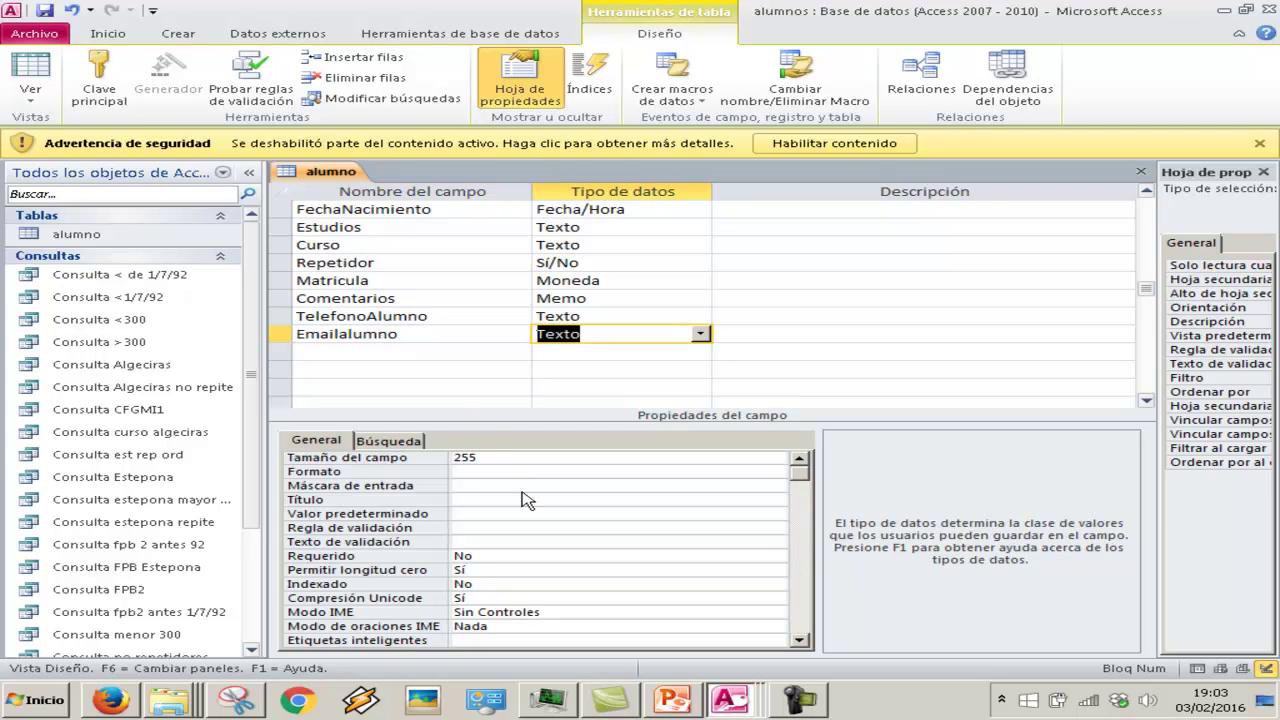
pyautogui.click(522, 496)
pyautogui.write('Ema')
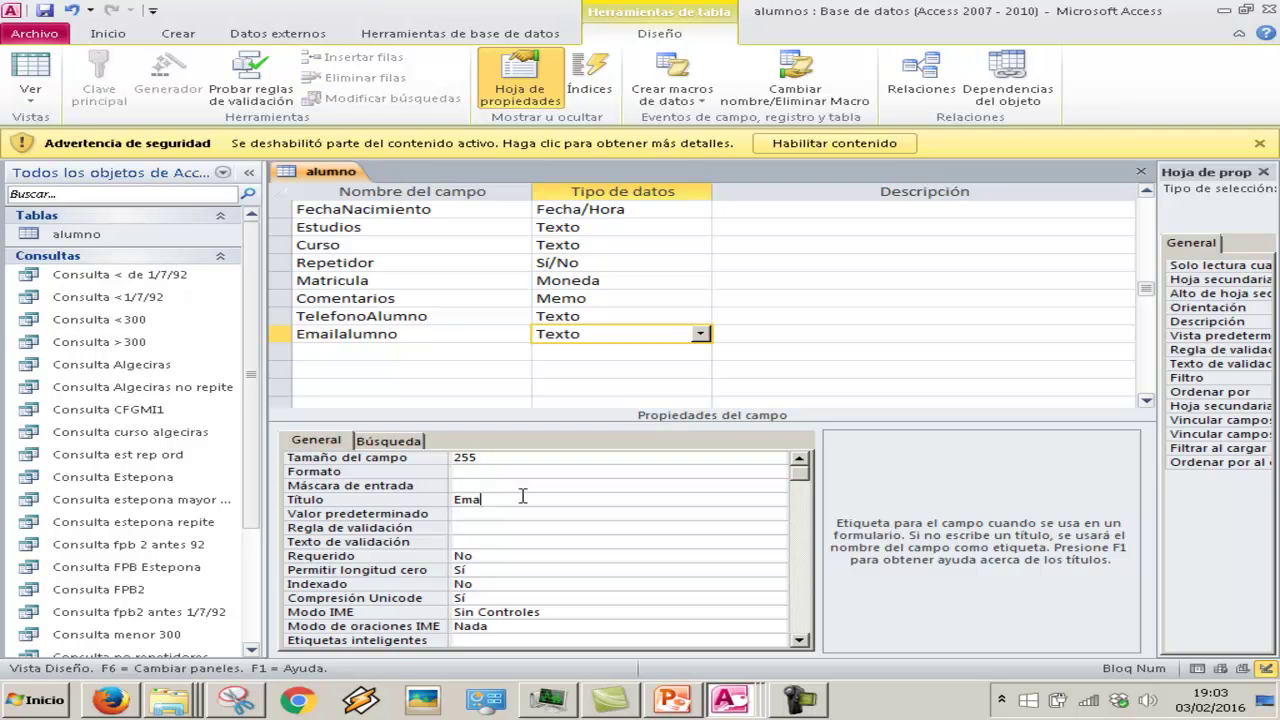
pyautogui.write('il')
pyautogui.press('Return')
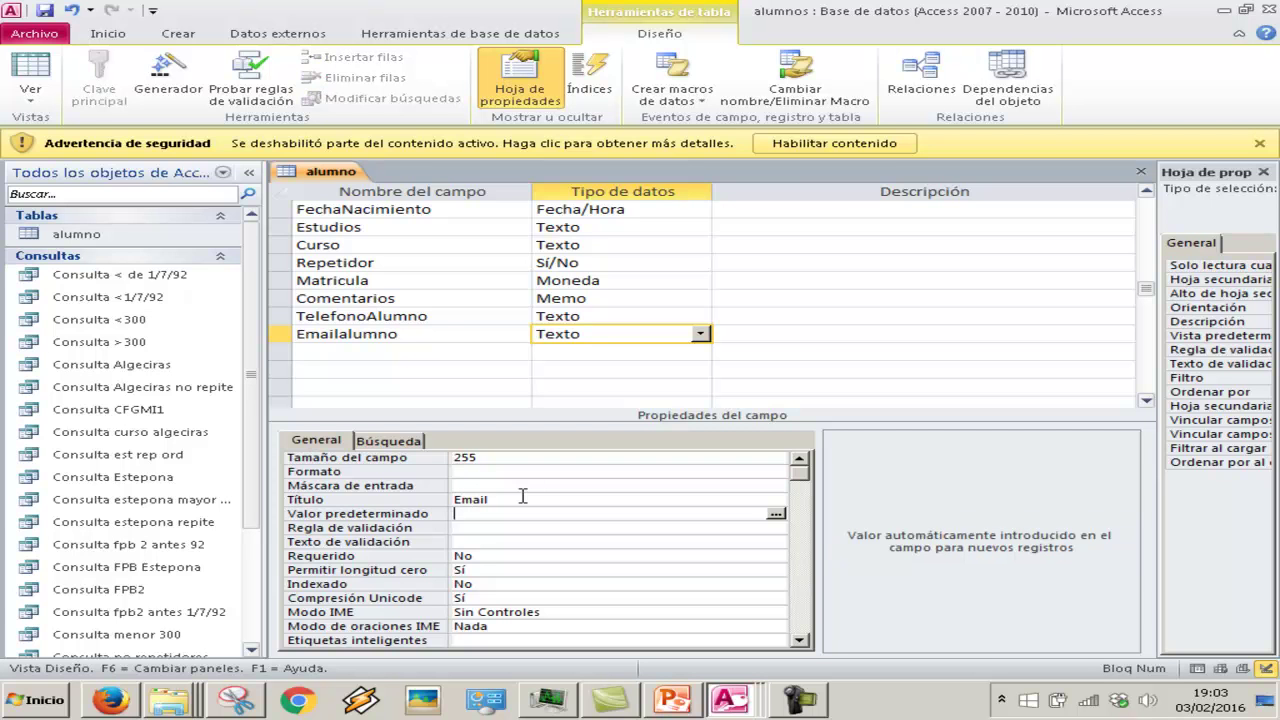
pyautogui.click(38, 74)
pyautogui.click(592, 396)
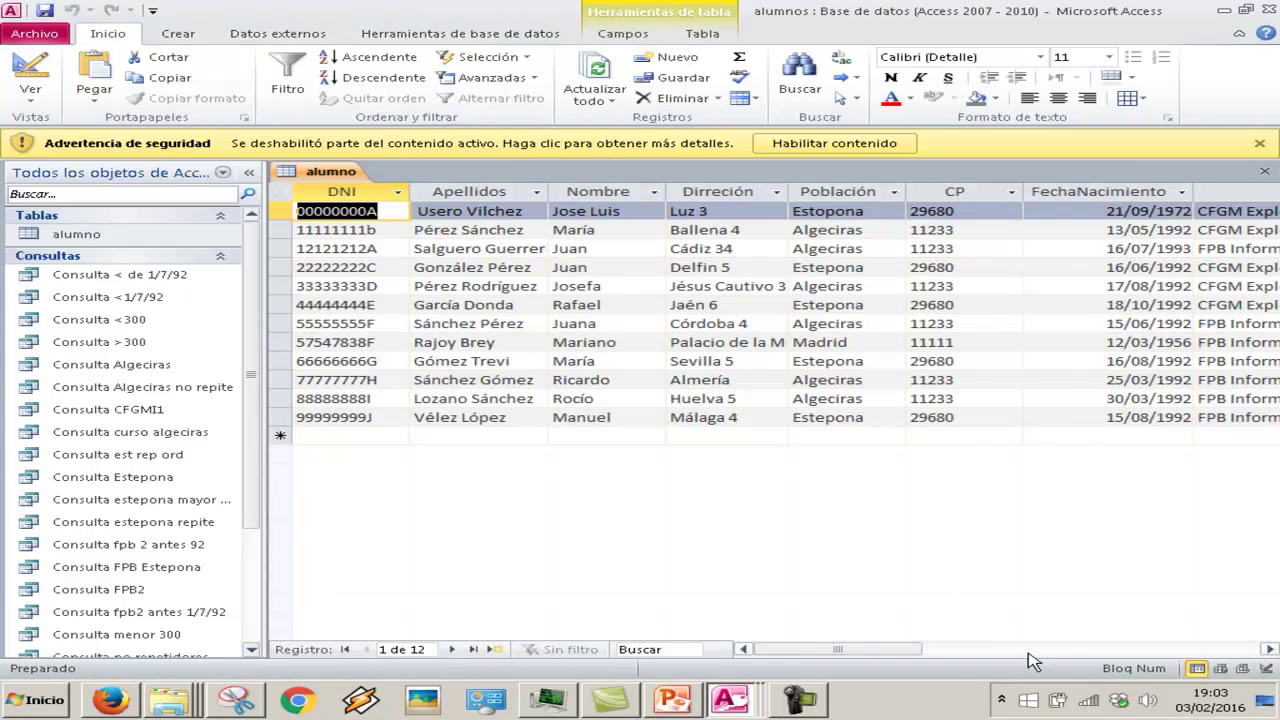
# Scroll to the Email column and enter an e-mail address for the first student
pyautogui.click(1030, 650)
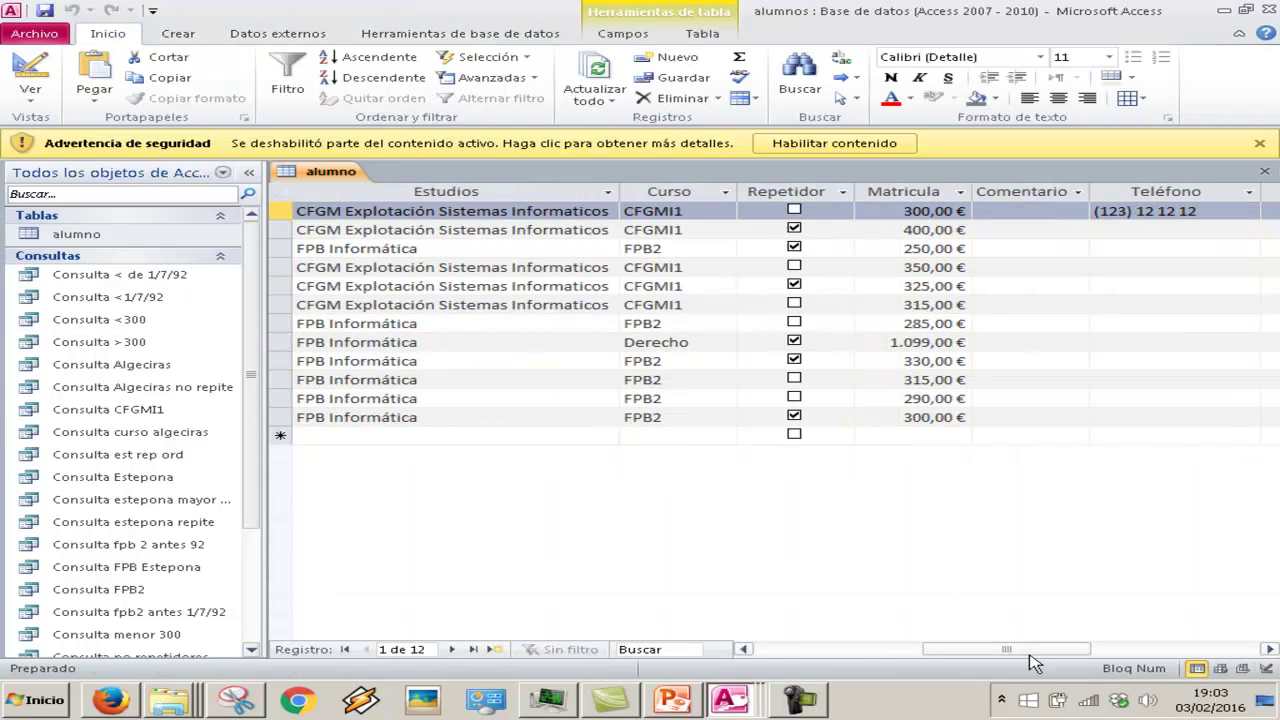
pyautogui.click(1093, 233)
pyautogui.click(1162, 649)
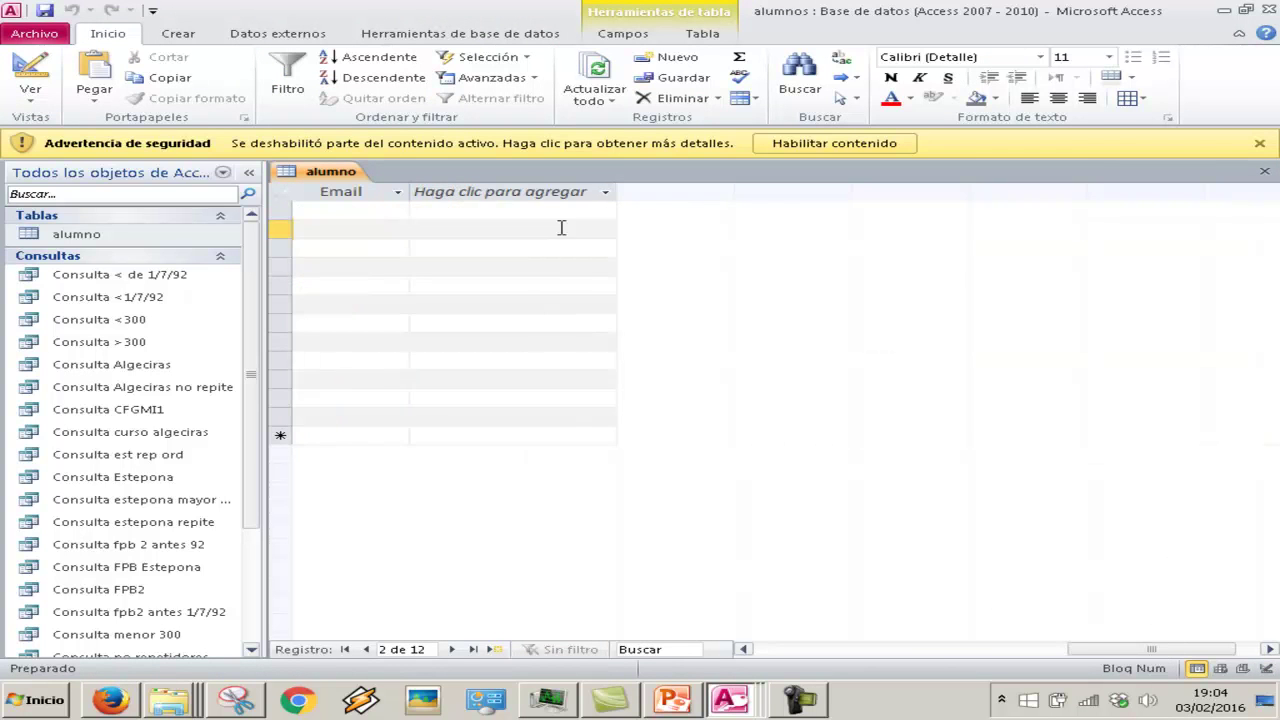
pyautogui.click(325, 209)
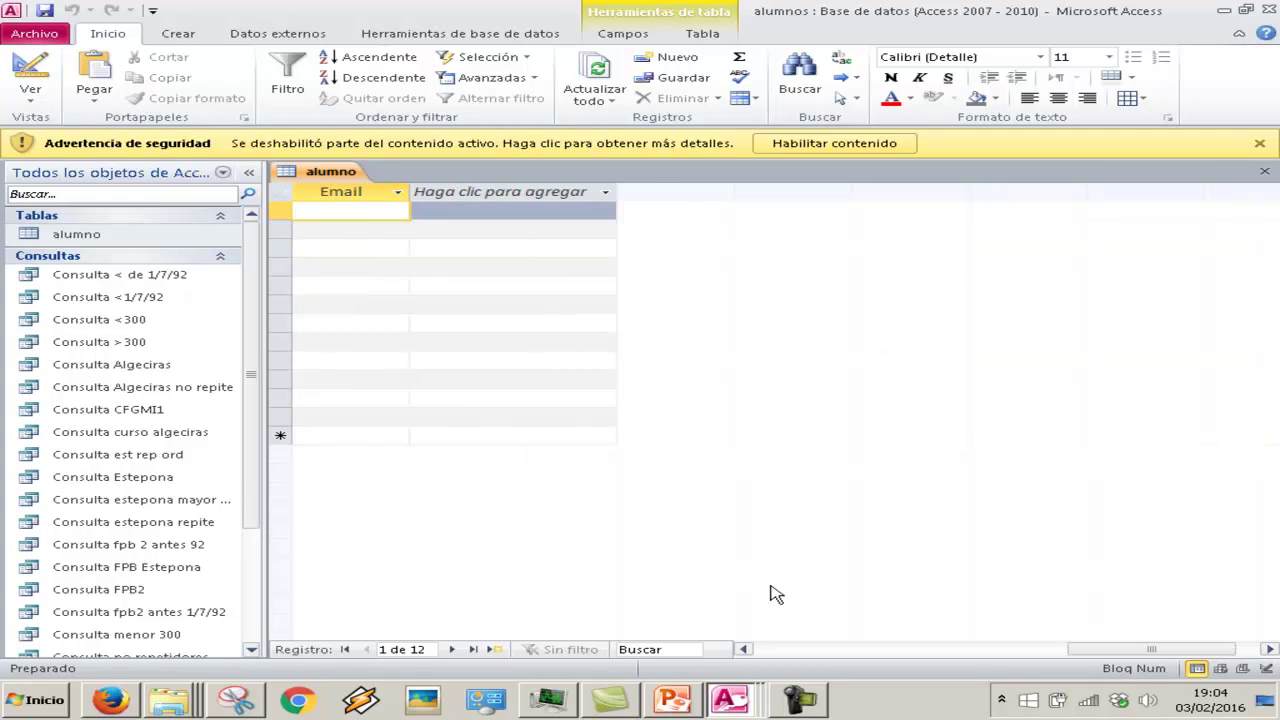
pyautogui.click(743, 649)
pyautogui.click(743, 649)
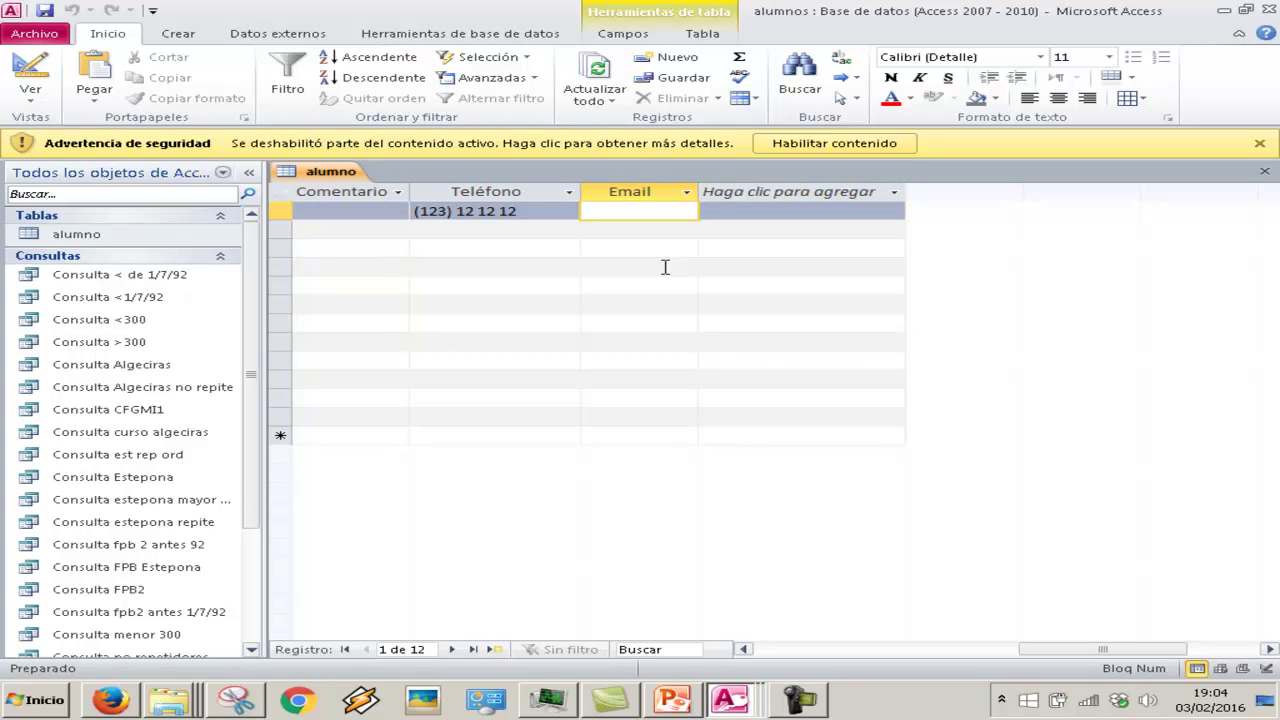
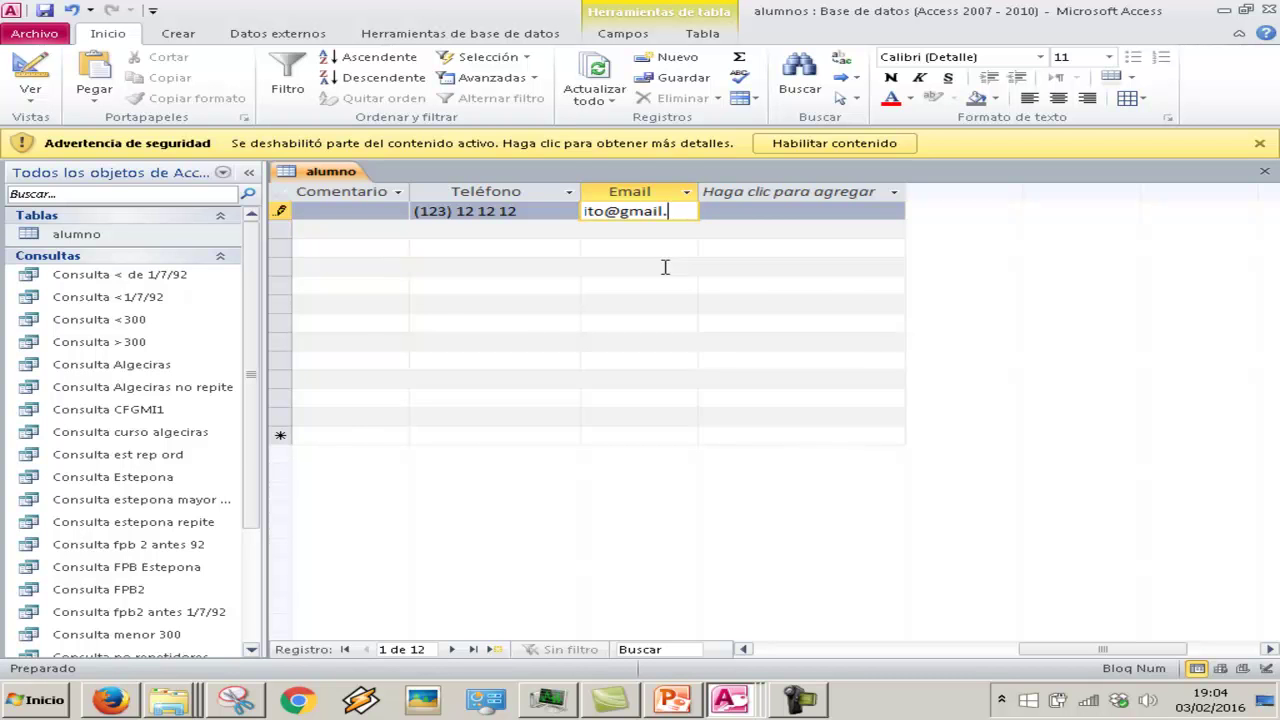
pyautogui.press('Tab')
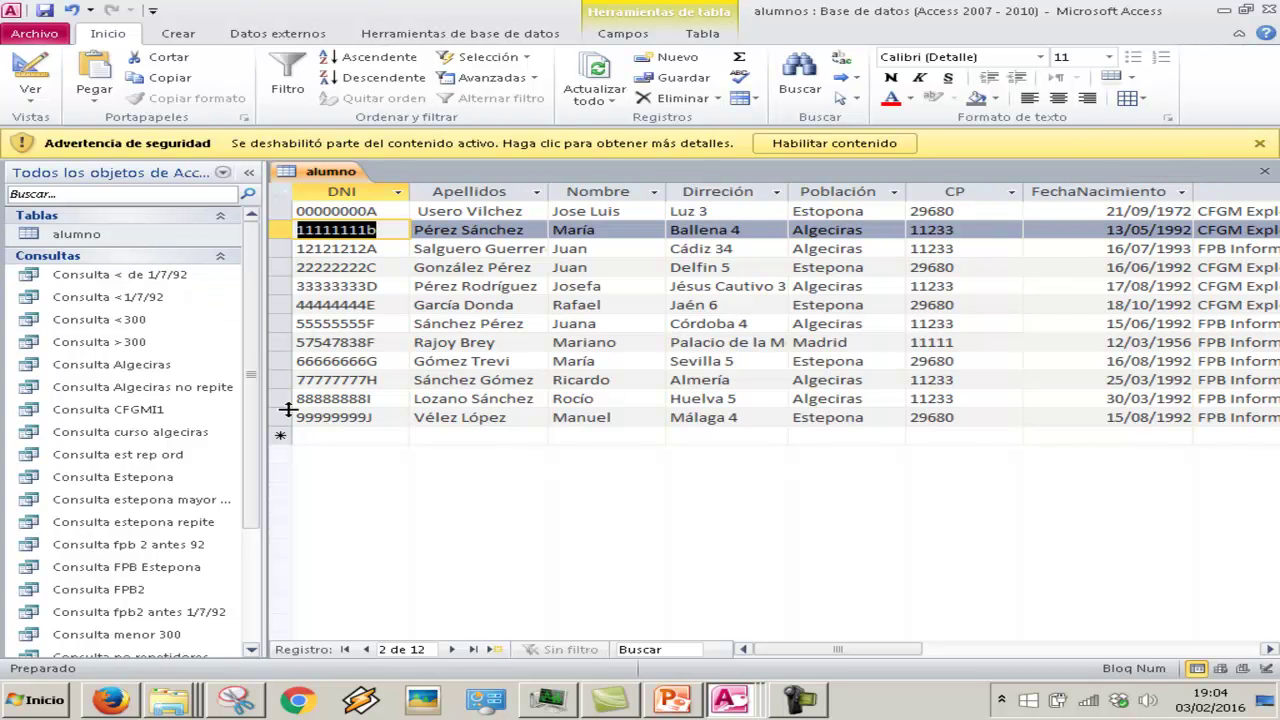
# Open the FORMULARIOS ALUMNOS form to review the first student's record, then close it
pyautogui.click(62, 232)
pyautogui.click(40, 256)
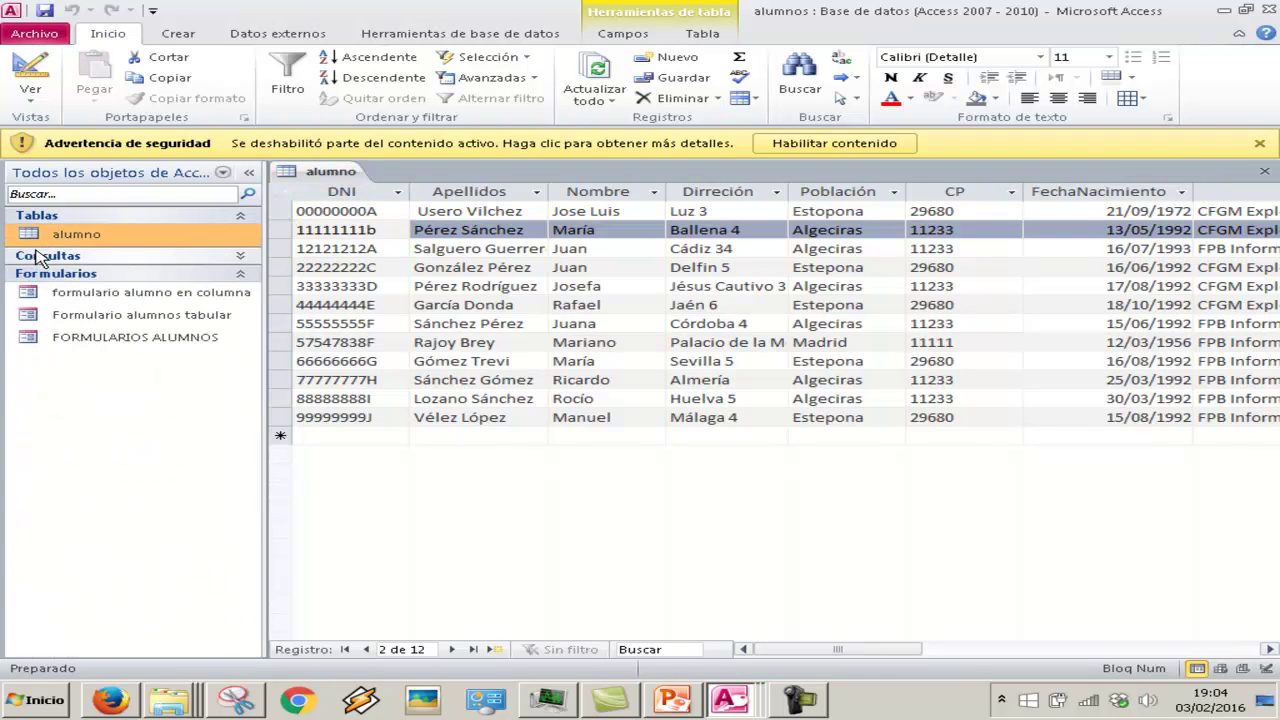
pyautogui.doubleClick(127, 337)
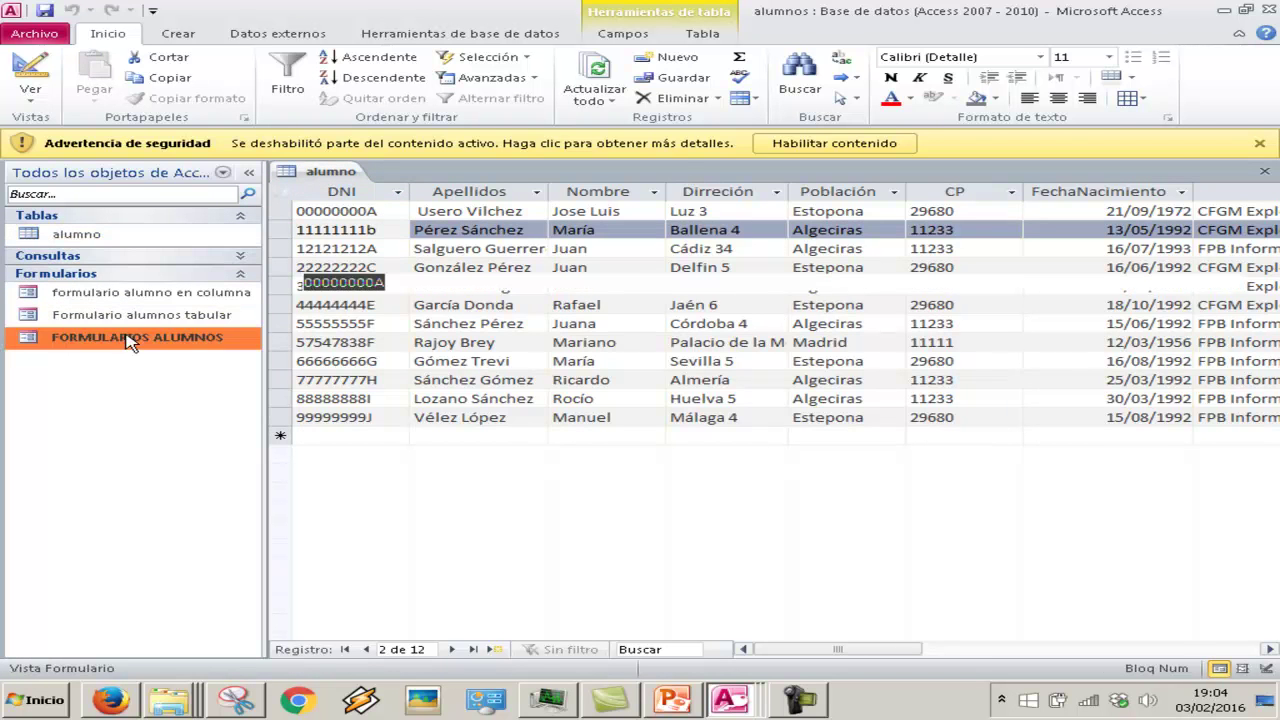
pyautogui.scroll(-3, 463, 360)
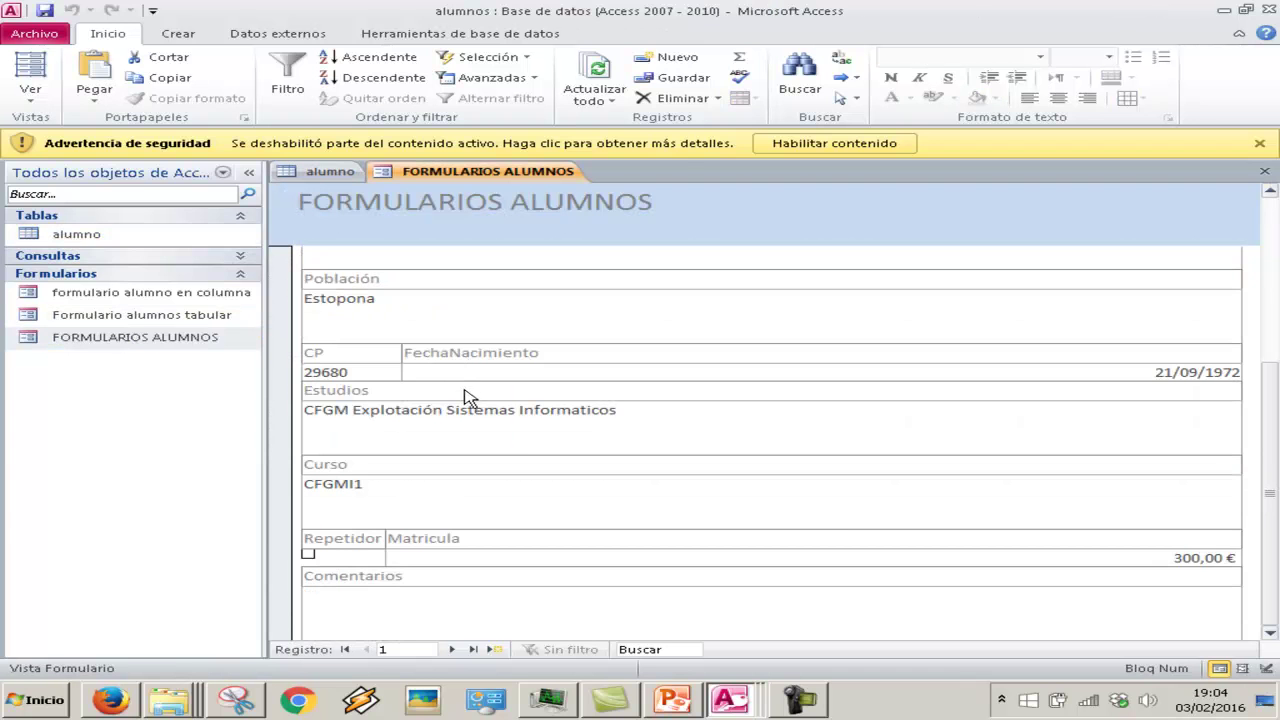
pyautogui.rightClick(498, 180)
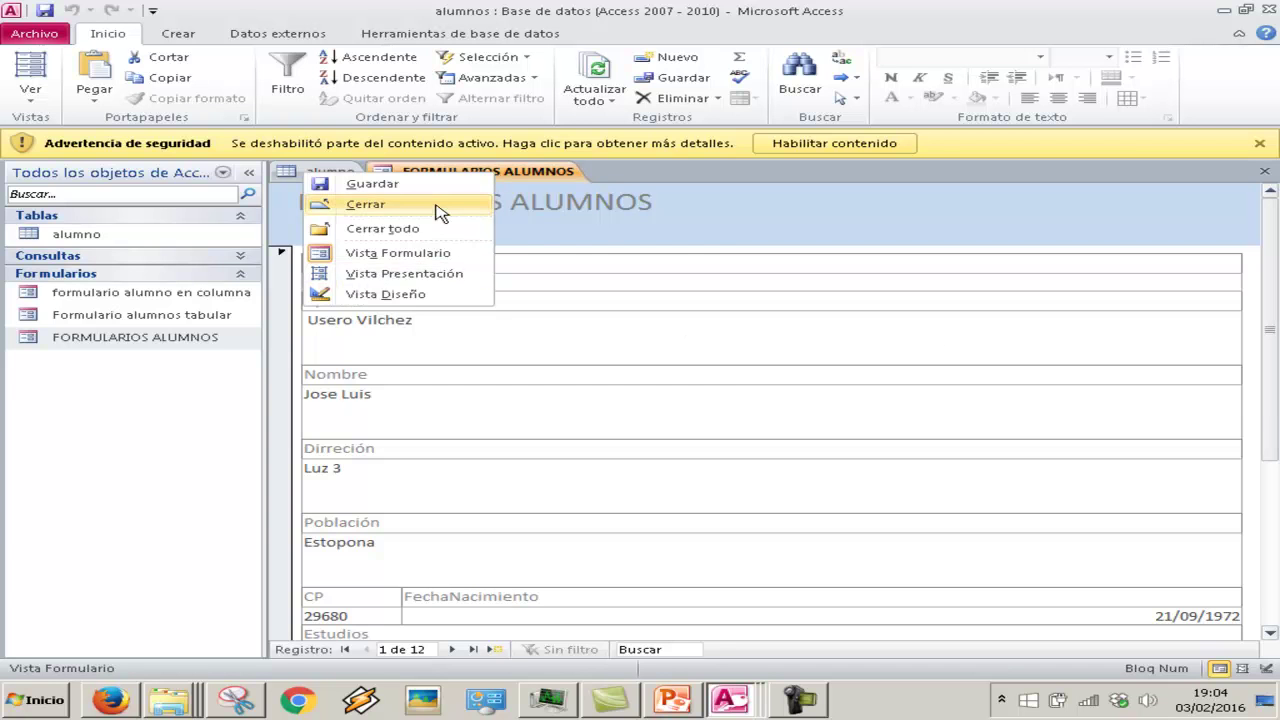
pyautogui.click(437, 205)
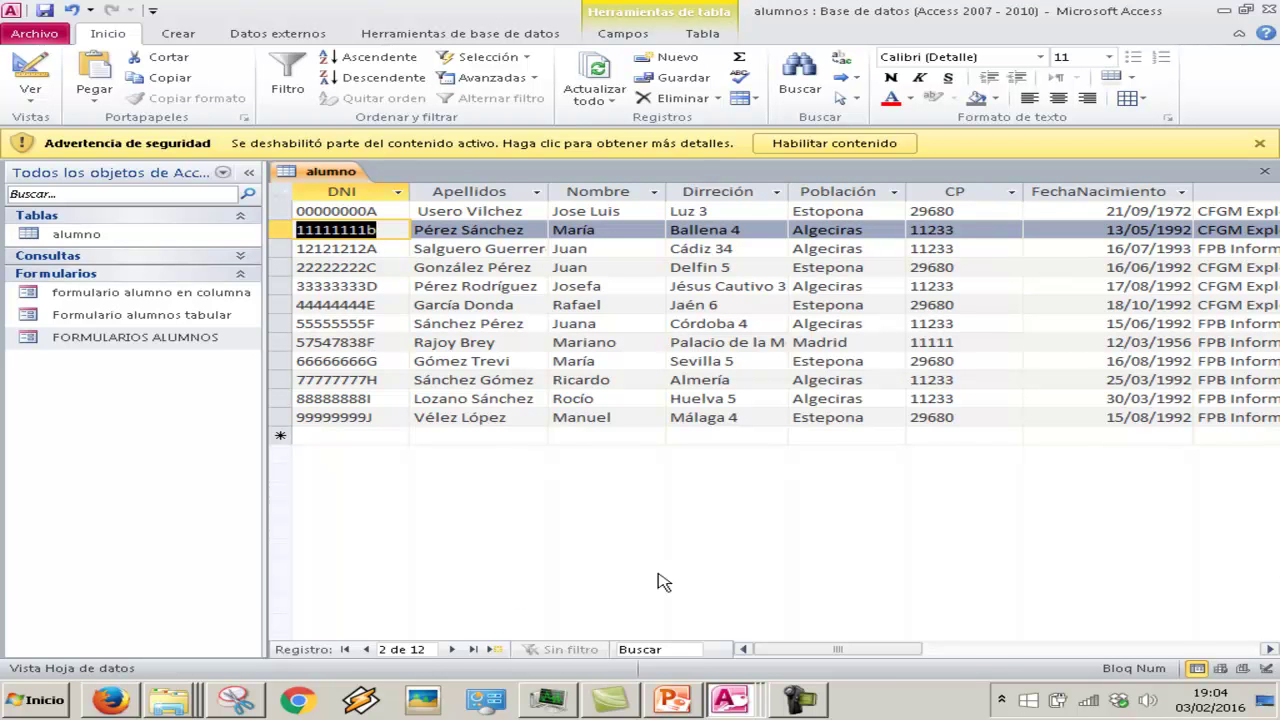
pyautogui.click(735, 697)
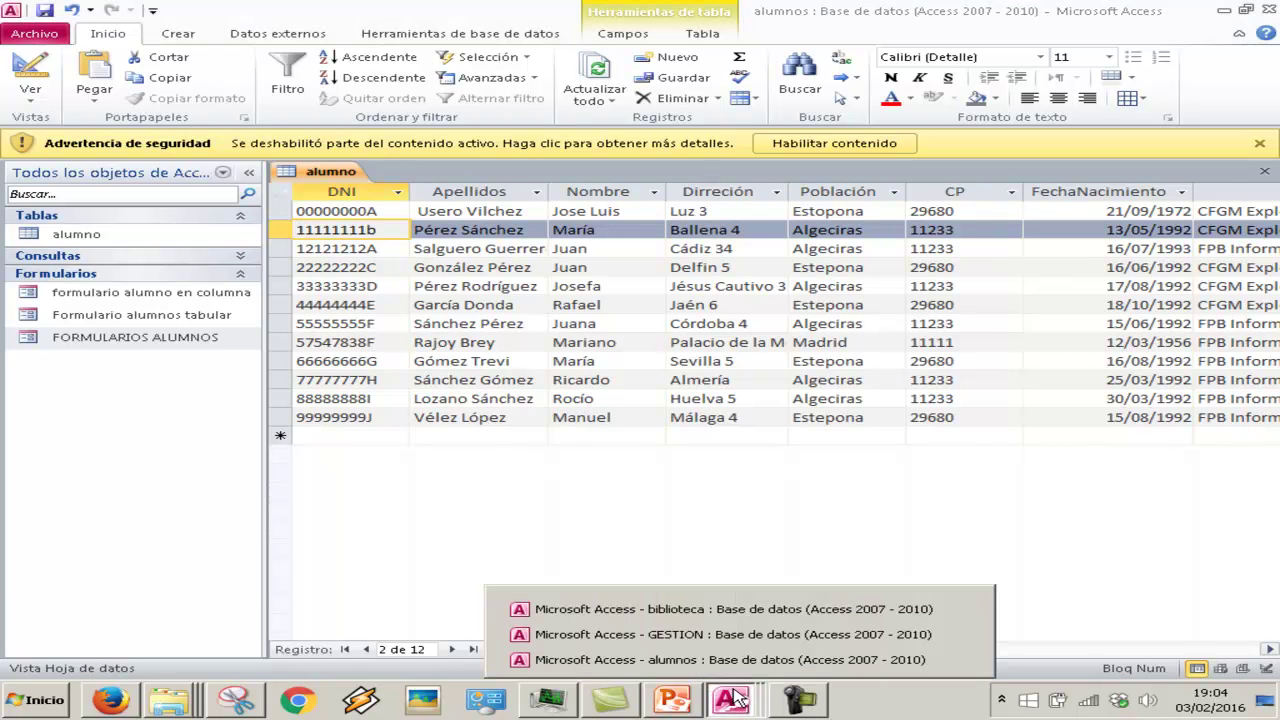
# In GESTION, add text field CategoriaArticulo captioned Categoría to the Artículo table
pyautogui.click(752, 634)
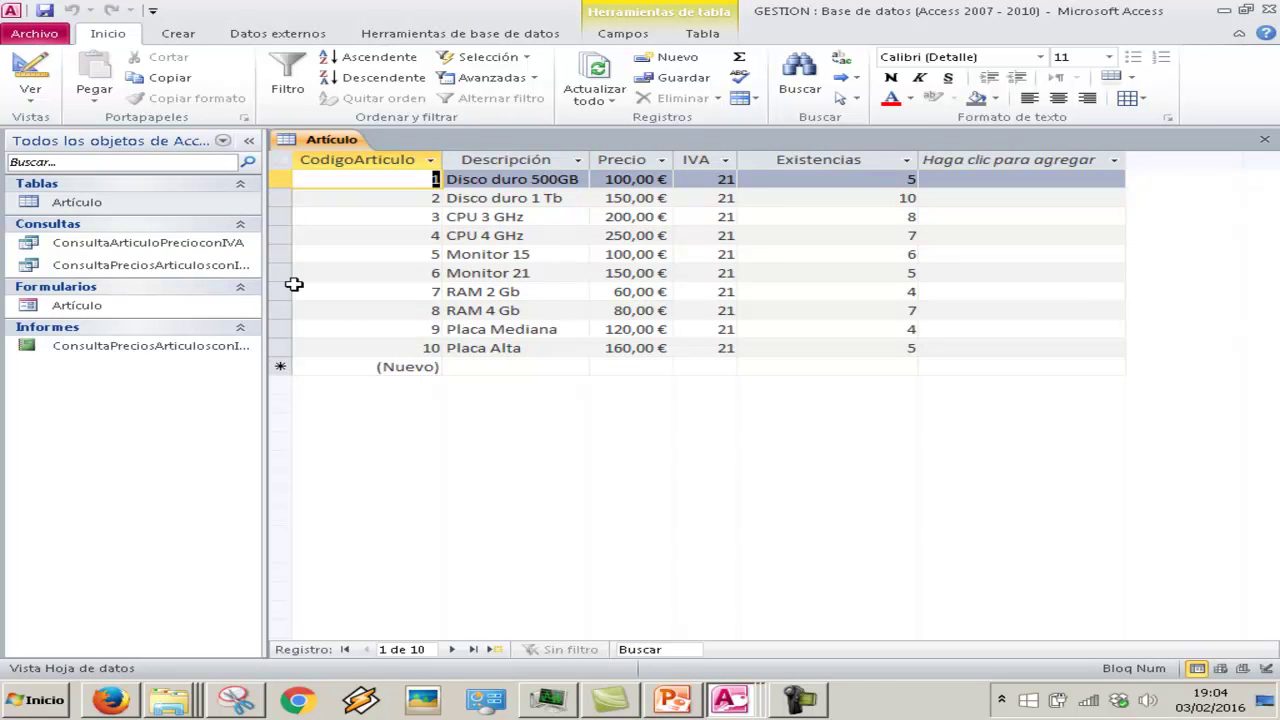
pyautogui.click(30, 95)
pyautogui.click(85, 255)
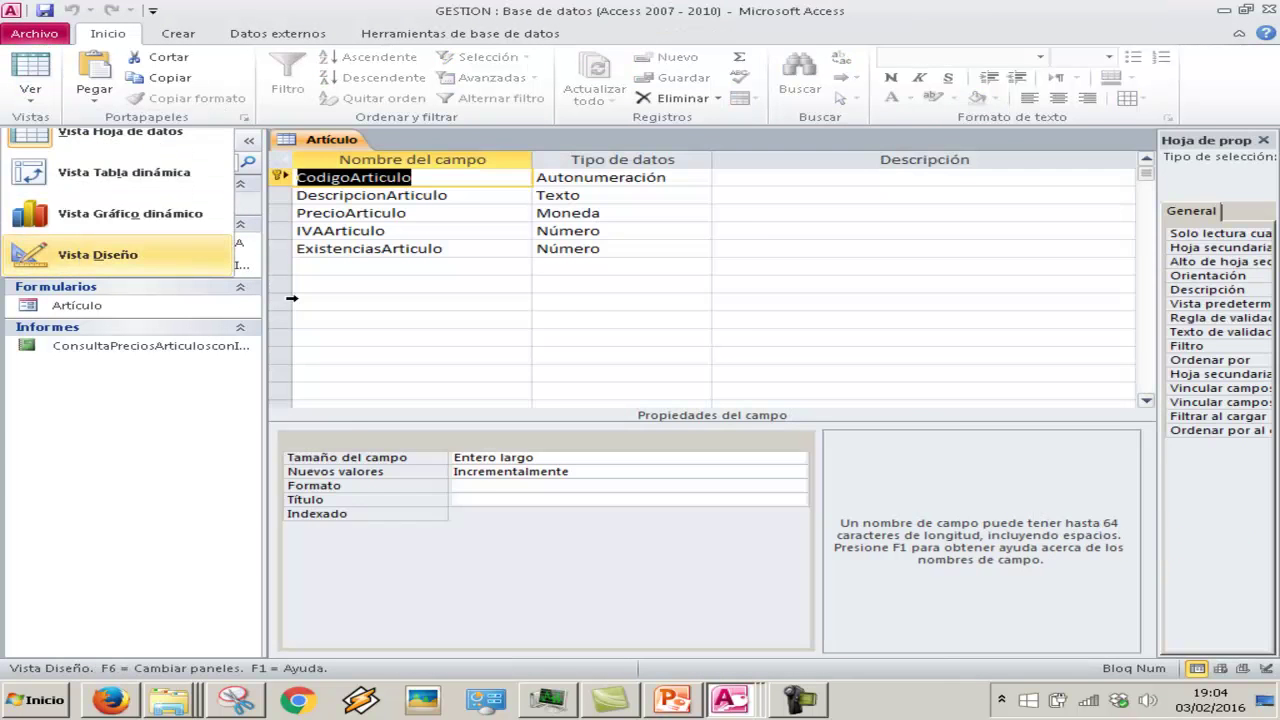
pyautogui.click(395, 268)
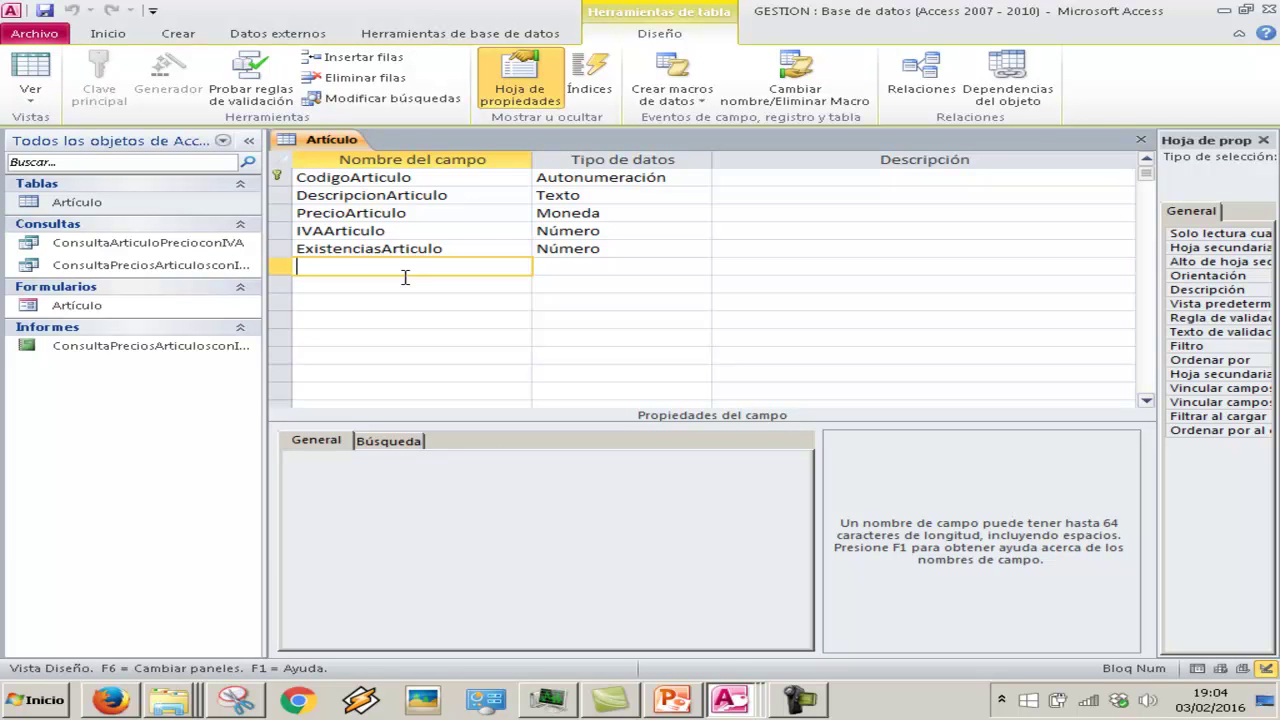
pyautogui.write('CategoriaArticulo')
pyautogui.press('Tab')
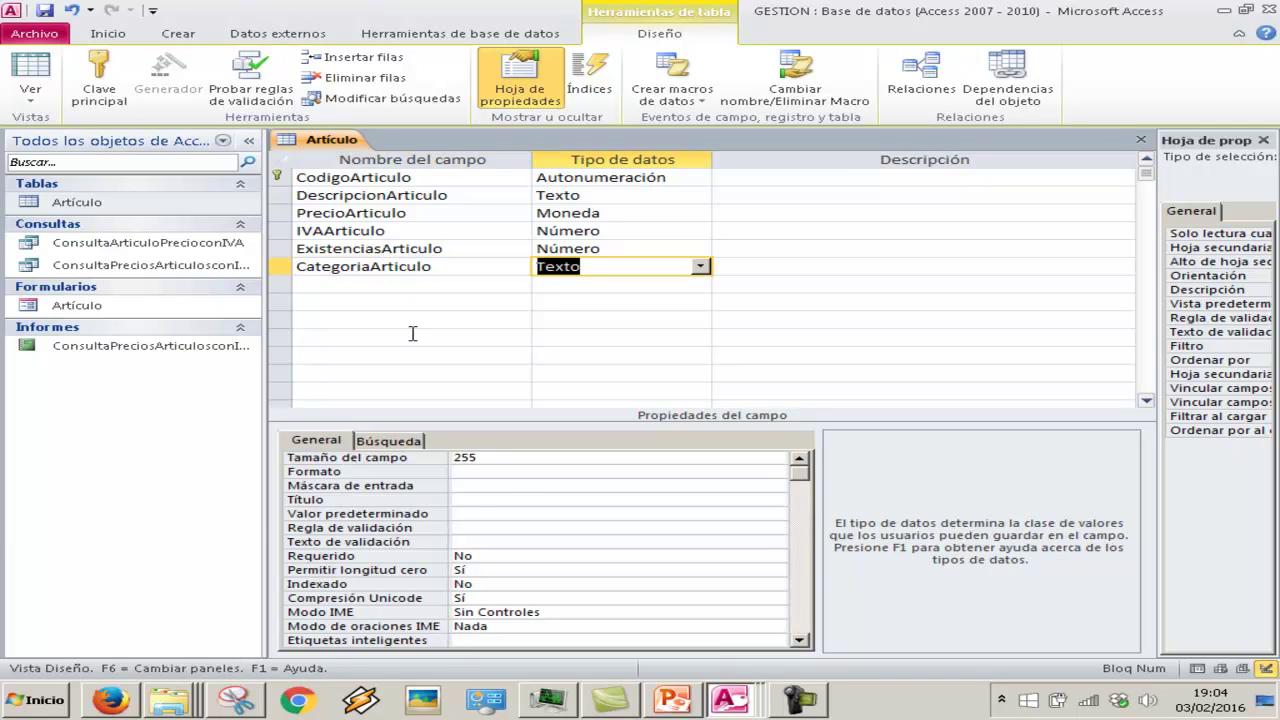
pyautogui.click(510, 501)
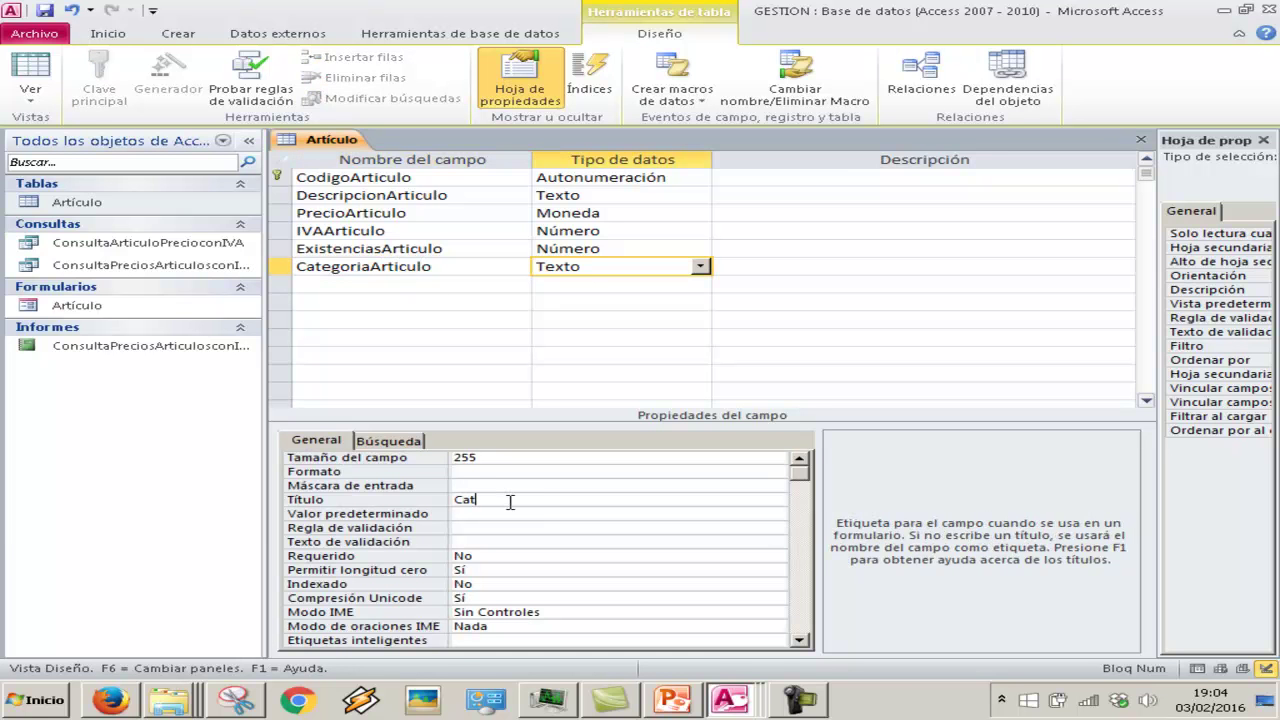
pyautogui.write('Categoria')
pyautogui.press('Tab')
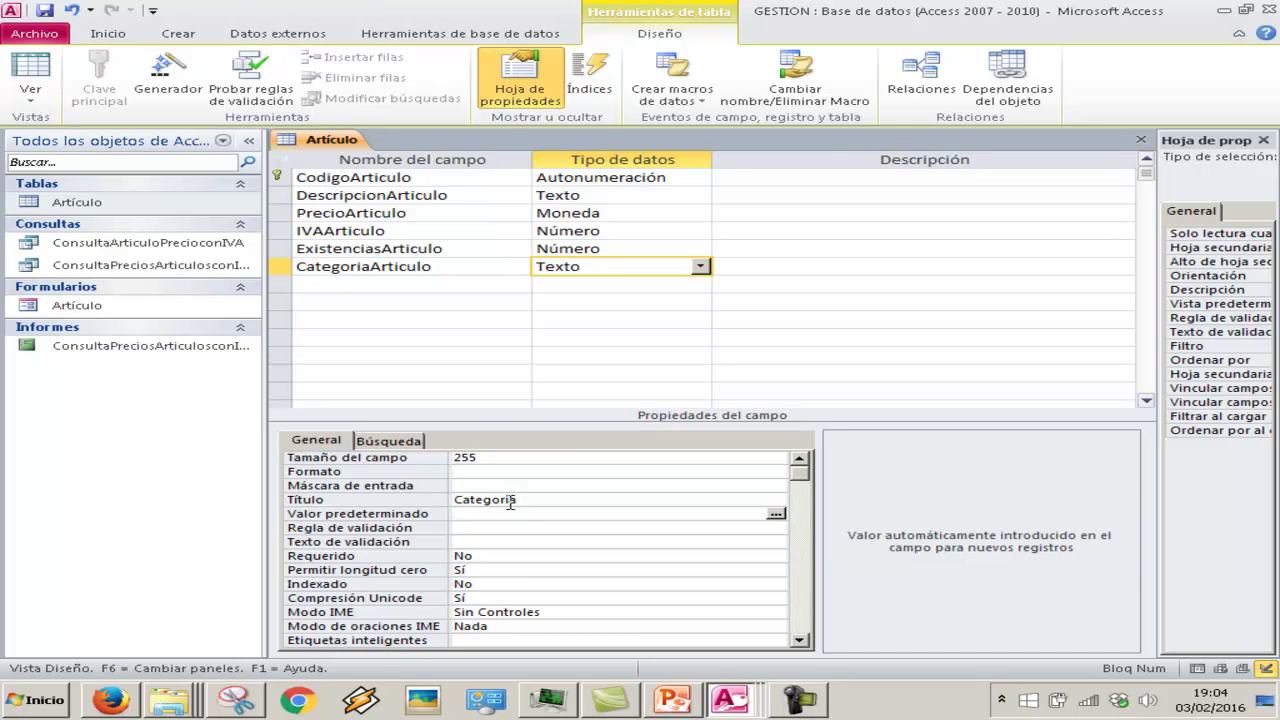
# Bring PowerPoint's slide 7 'Ejercicios: añadir campos a tablas' back into view
pyautogui.click(485, 265)
pyautogui.moveTo(730, 700)
pyautogui.click(672, 700)
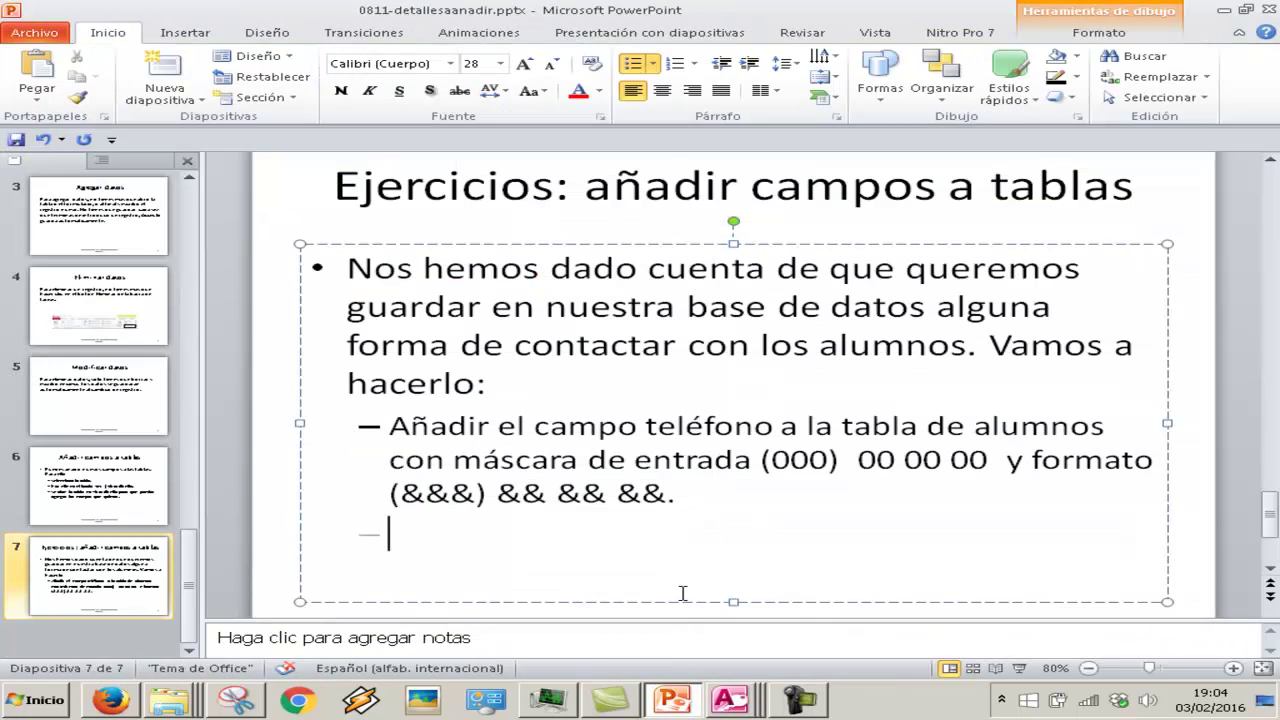
pyautogui.scroll(-1, 683, 594)
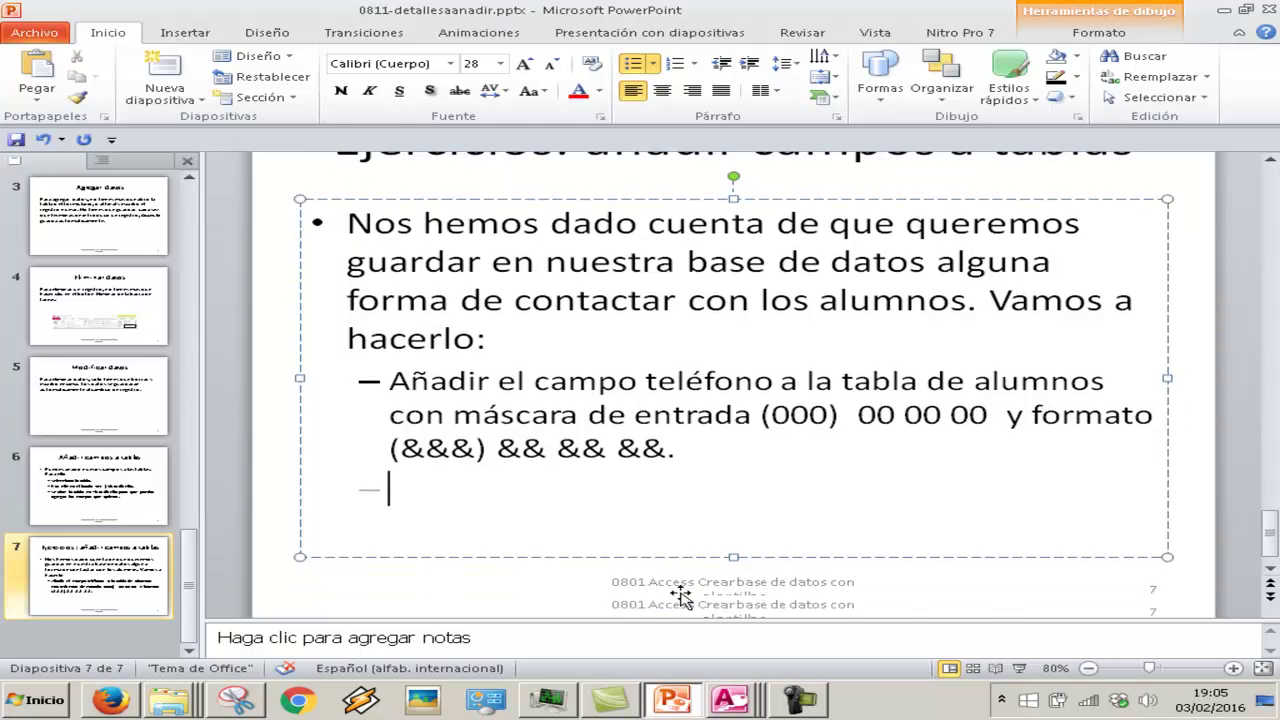